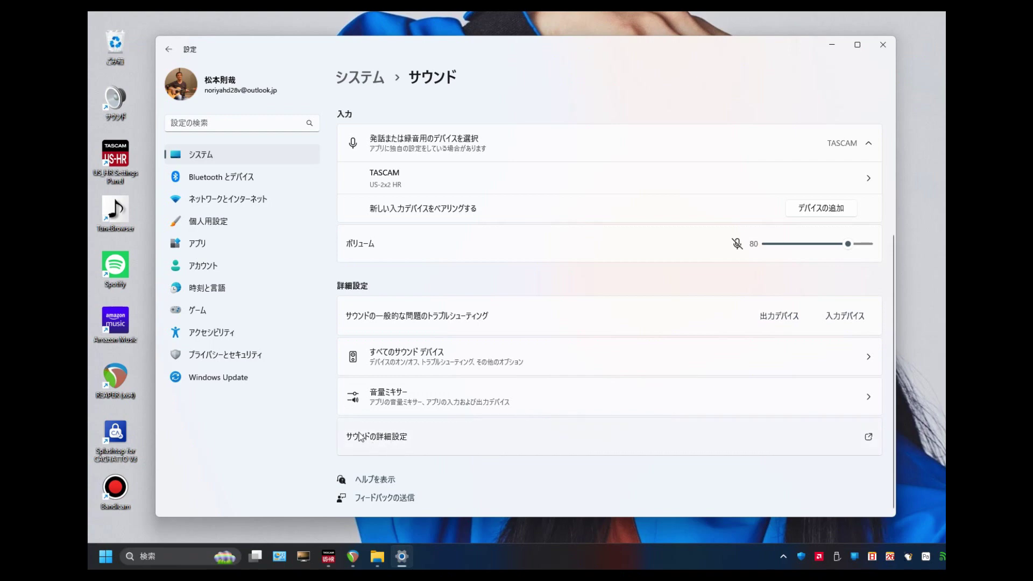
# Open the advanced sound settings and check the default sample rate and bit depth of the TASCAM playback device
pyautogui.click(505, 437)
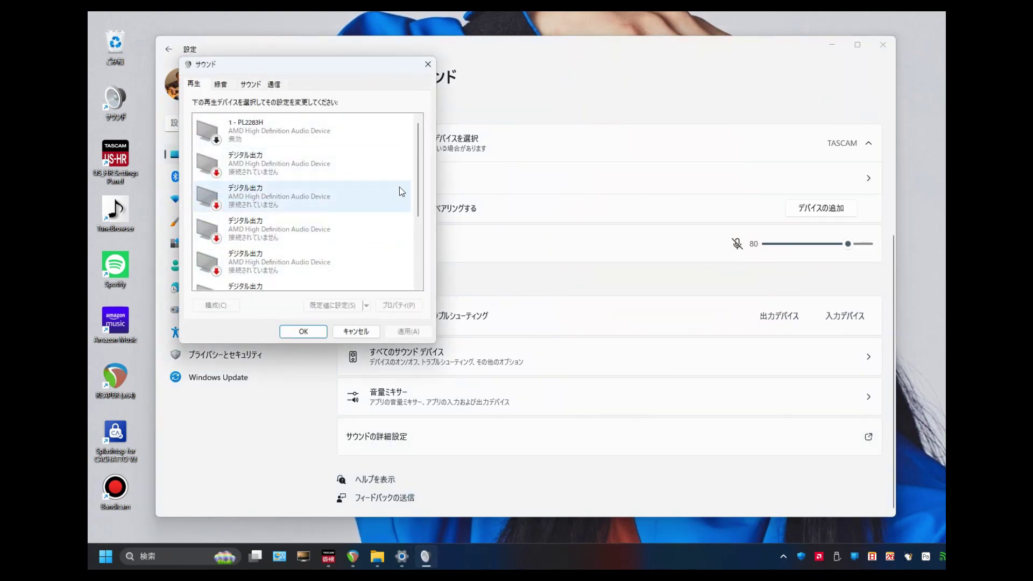
pyautogui.moveTo(418, 177); pyautogui.dragTo(423, 254)
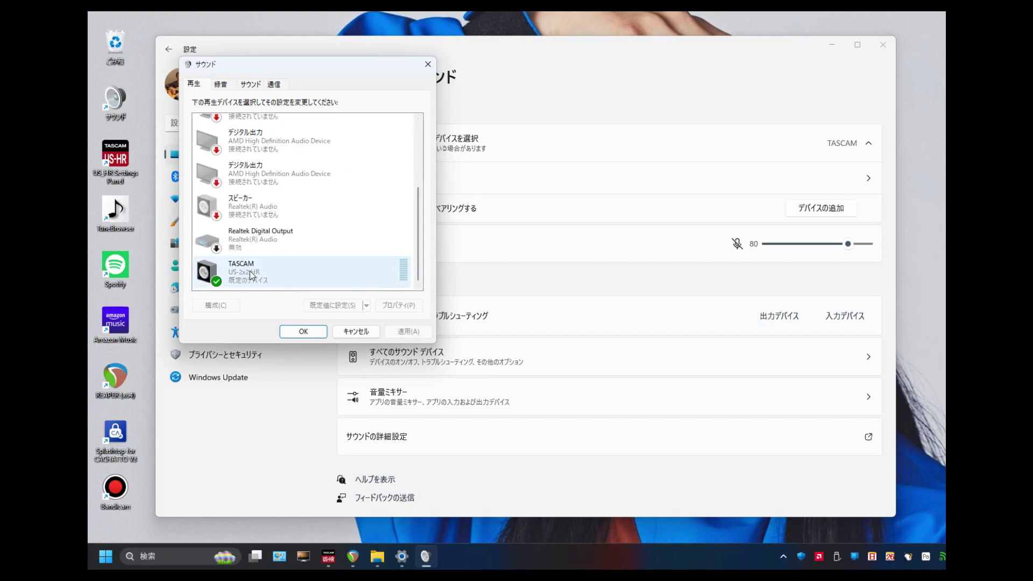
pyautogui.doubleClick(305, 273)
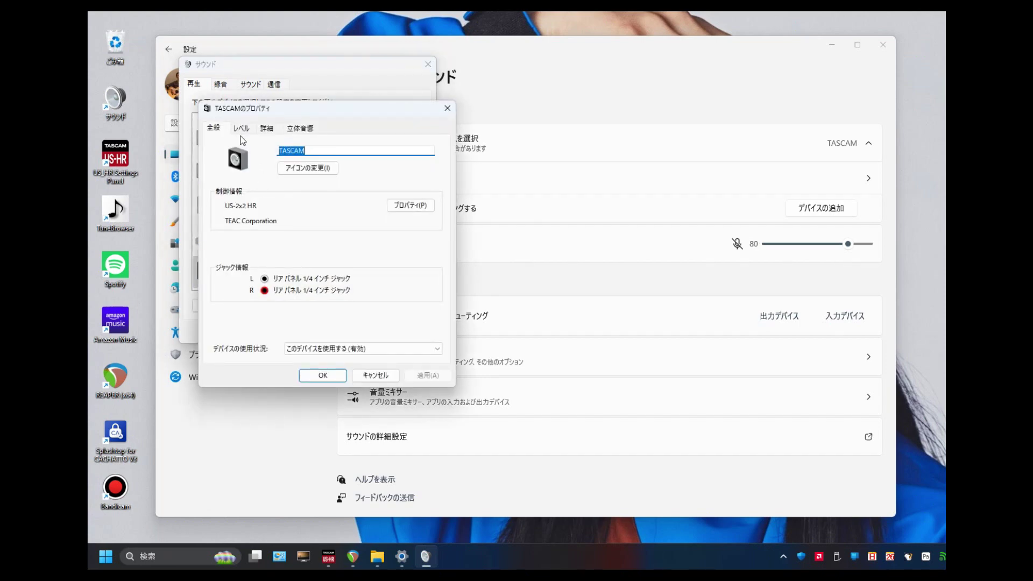
pyautogui.click(267, 128)
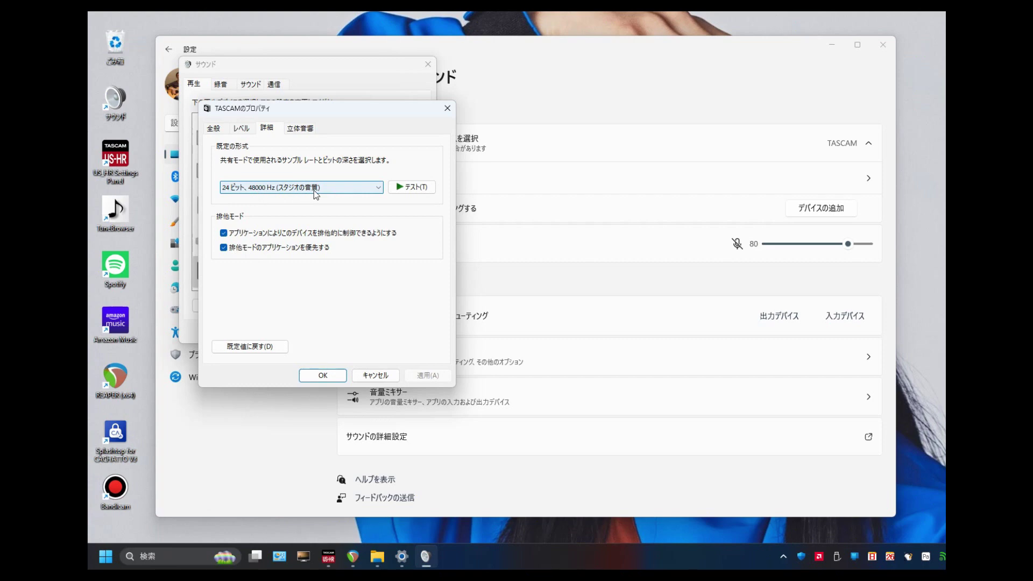
pyautogui.click(323, 376)
# Check the default sample rate and bit depth of the TASCAM recording device and close the sound settings dialog
pyautogui.click(228, 85)
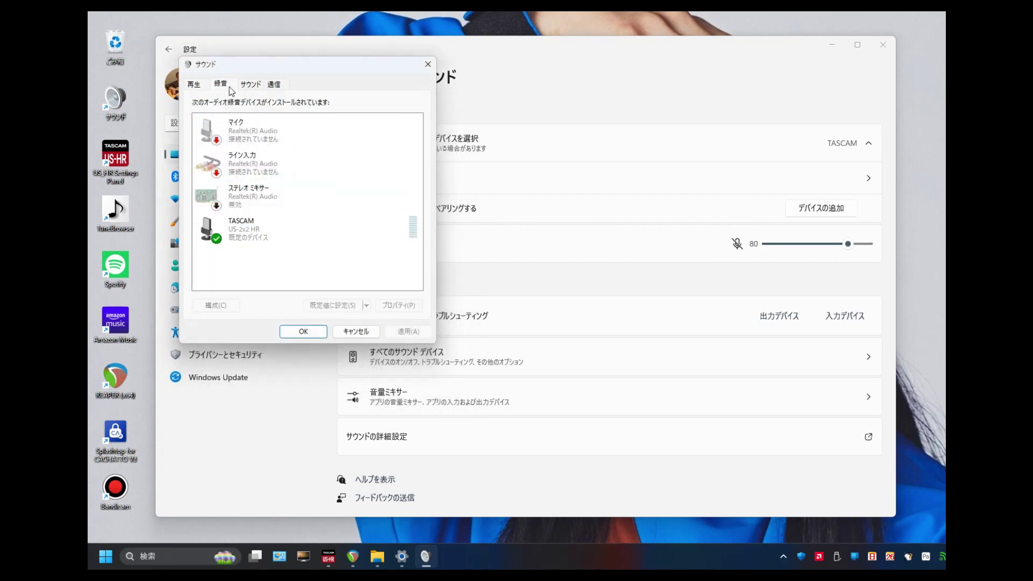
pyautogui.doubleClick(283, 234)
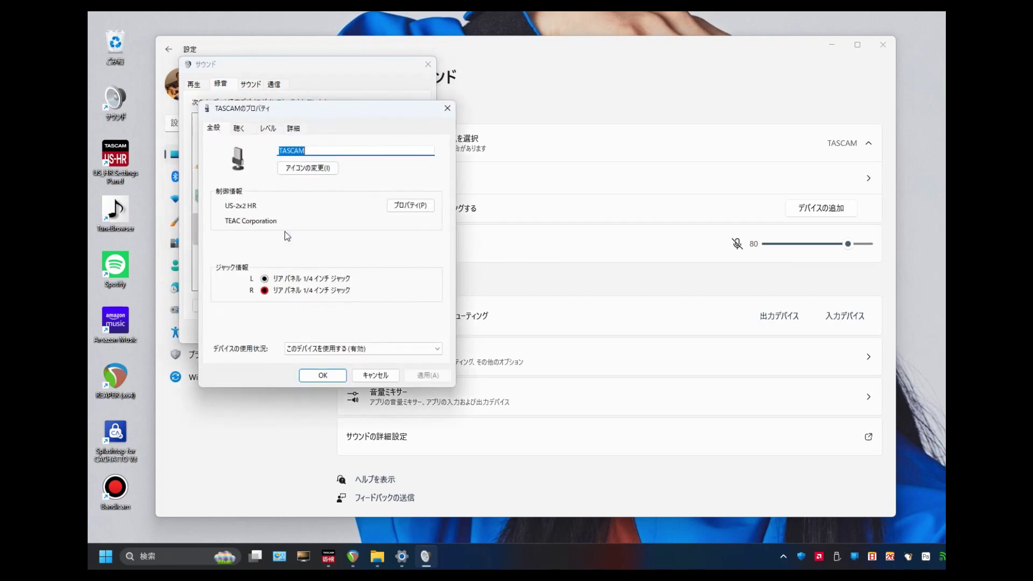
pyautogui.click(292, 129)
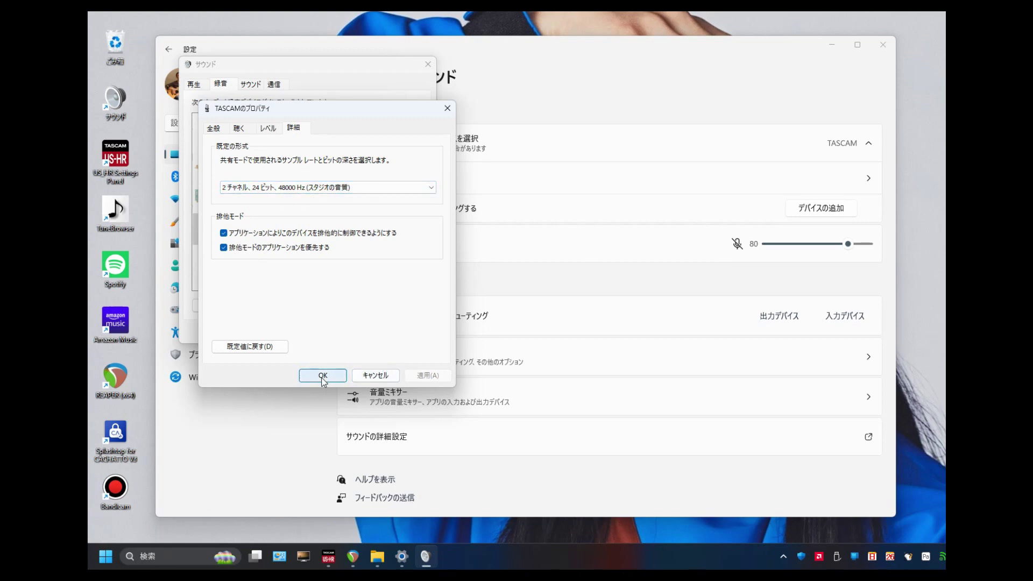
pyautogui.click(339, 379)
pyautogui.click(303, 332)
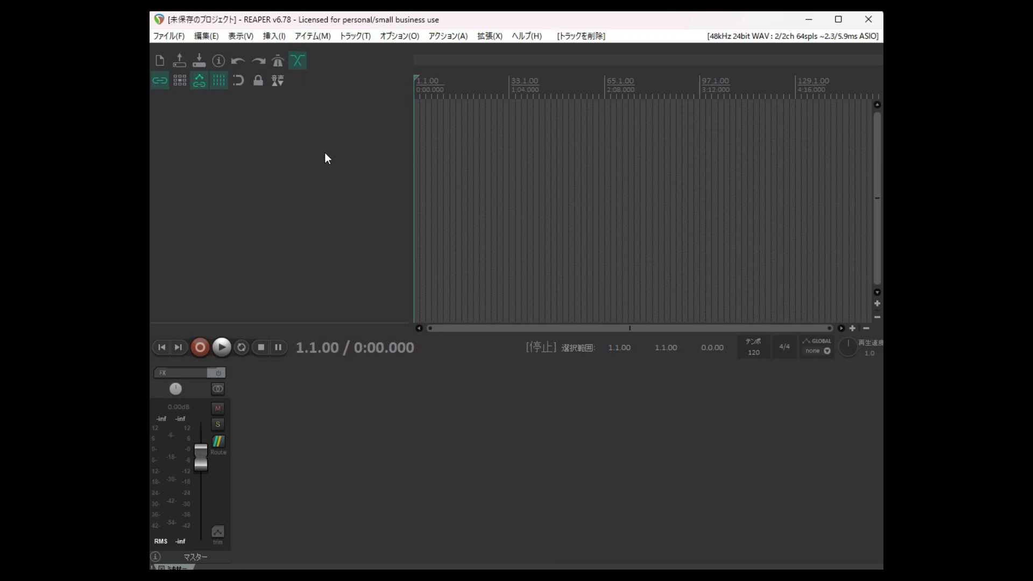
# In REAPER, open the audio device preferences, choose ASIO as the audio system and US-HR Series ASIO as the device
pyautogui.click(745, 37)
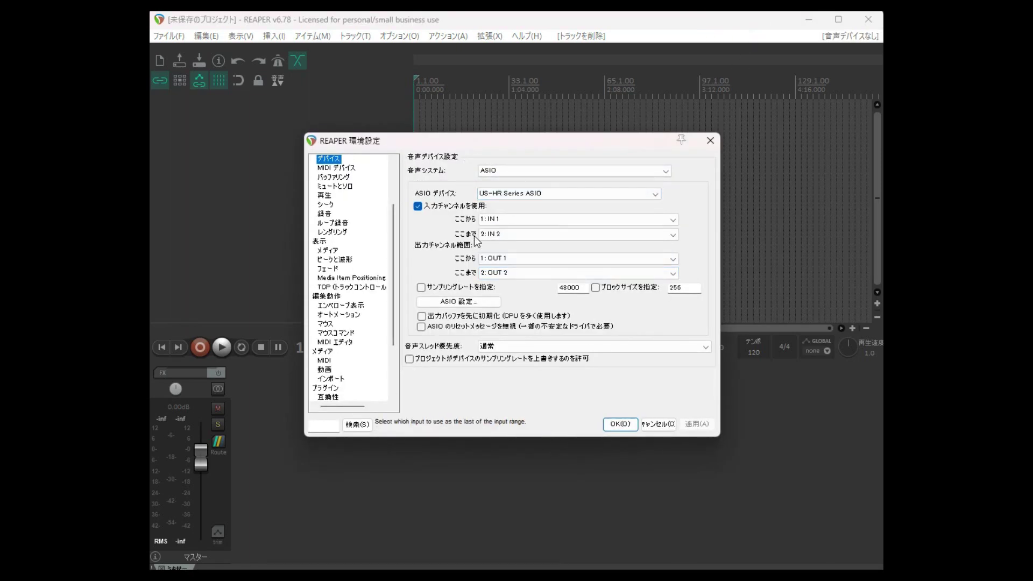
pyautogui.click(512, 172)
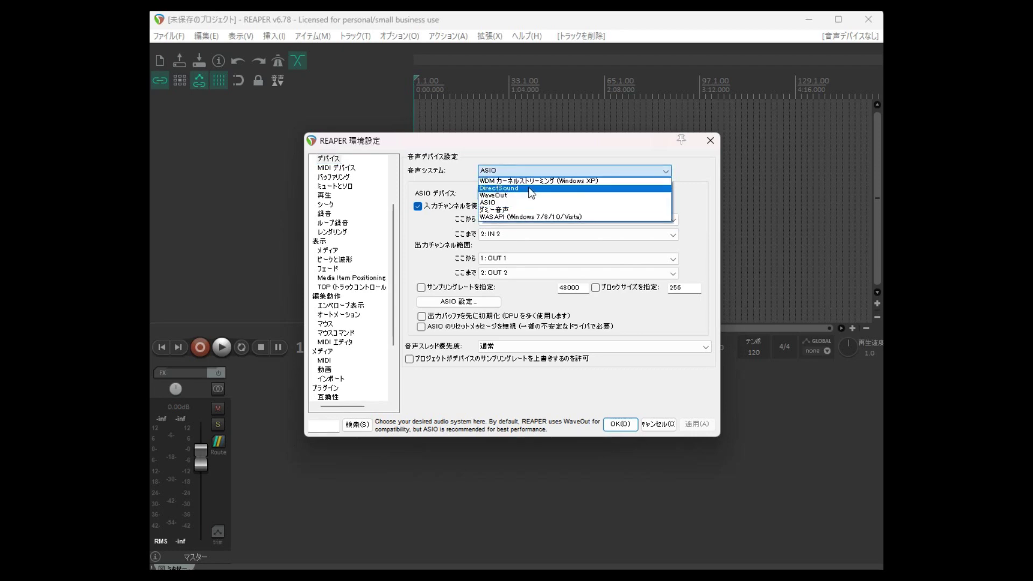
pyautogui.click(511, 202)
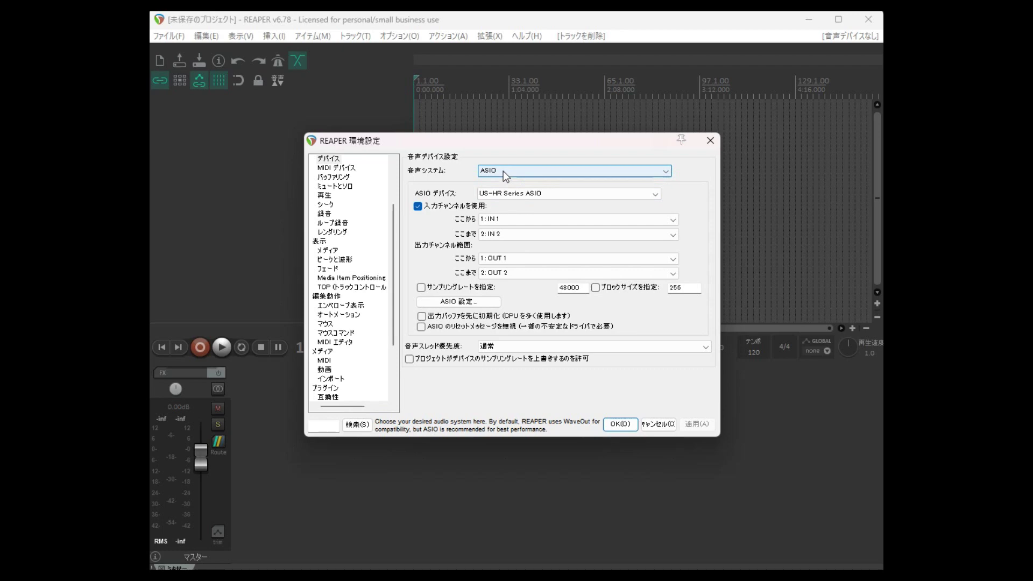
pyautogui.click(562, 197)
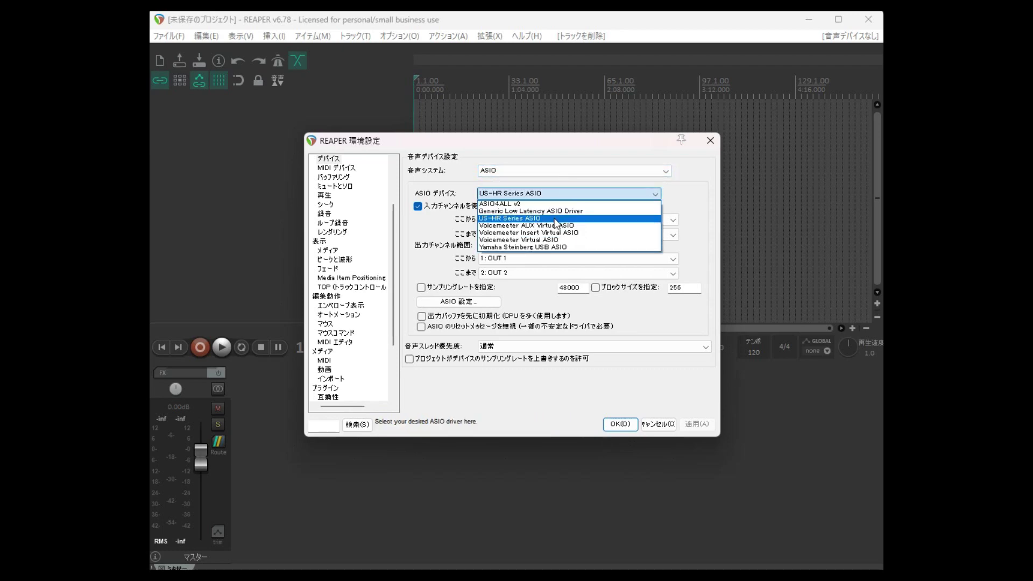
pyautogui.click(554, 218)
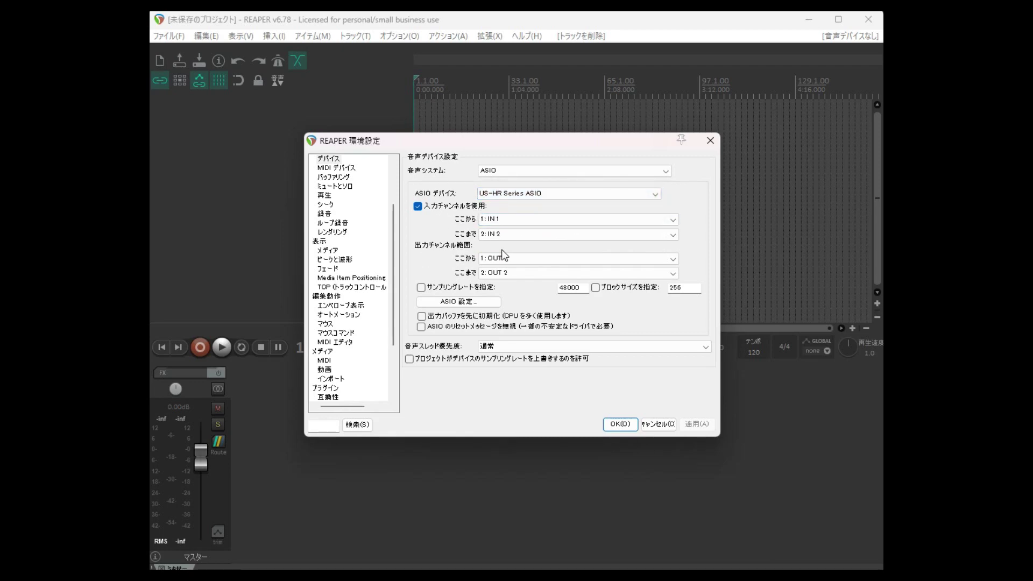
# Set the input channel range to run from 1: IN 1 to 2: IN 2
pyautogui.click(505, 216)
pyautogui.click(515, 228)
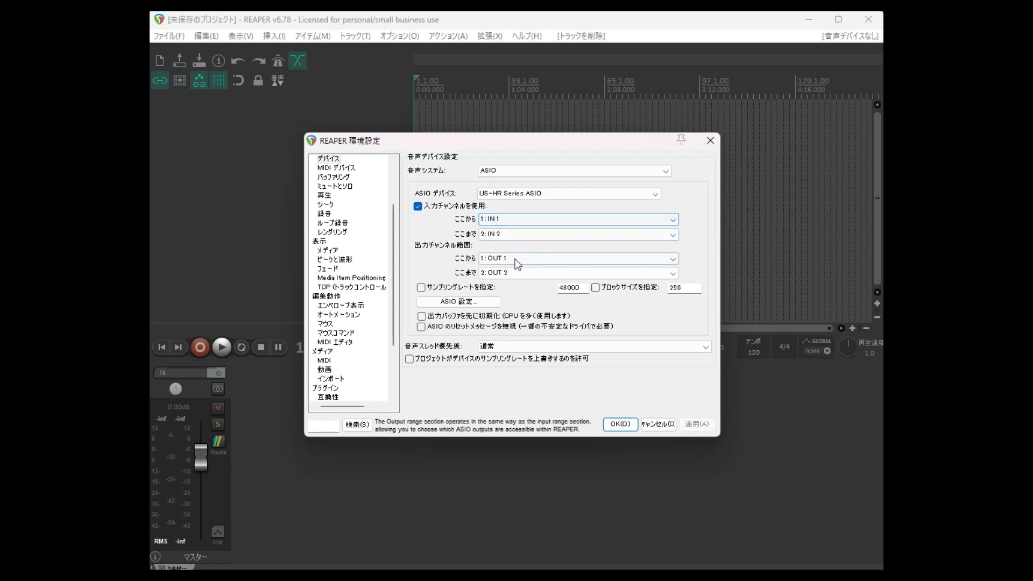
pyautogui.click(508, 236)
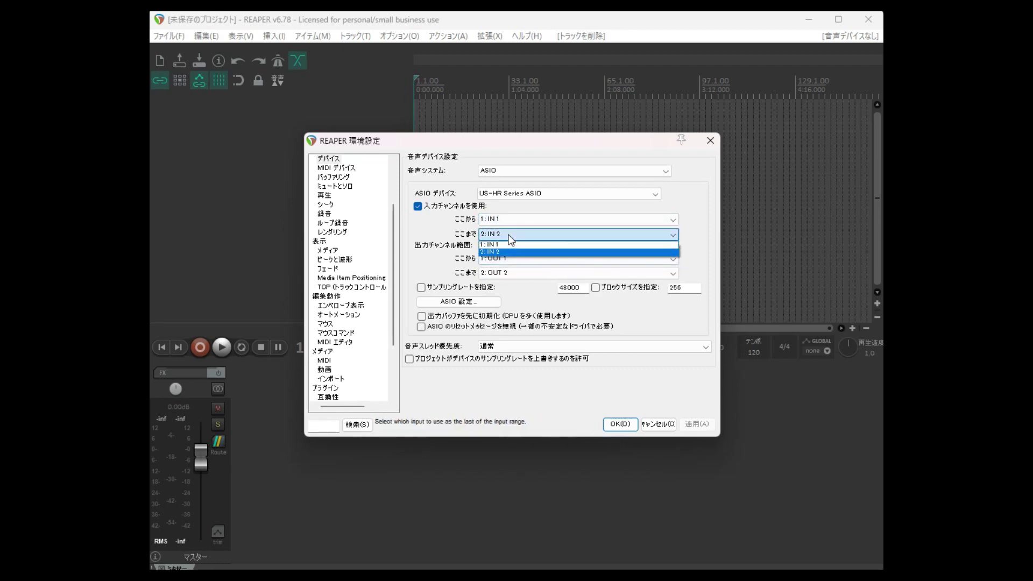
pyautogui.click(510, 251)
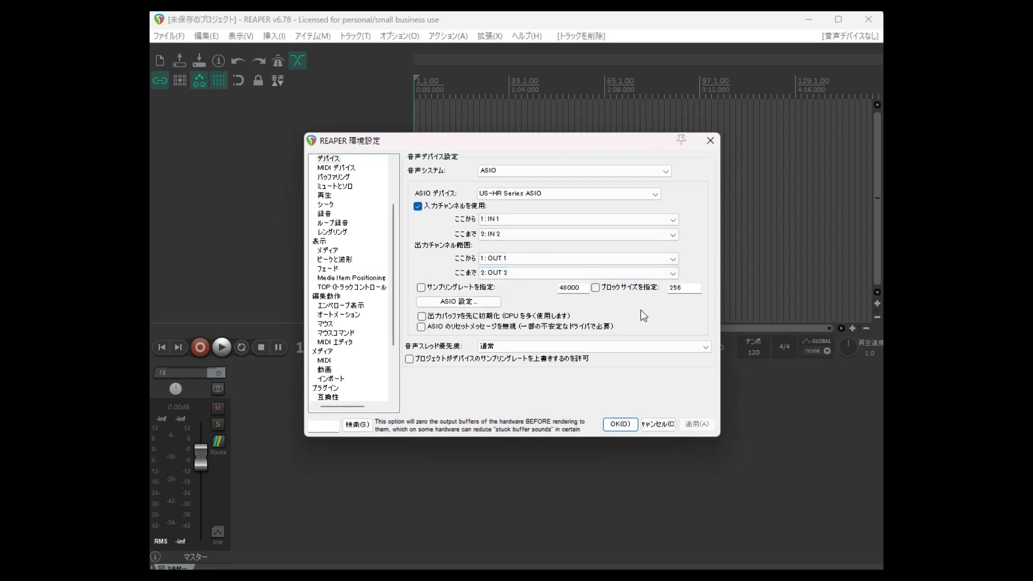
# Open the ASIO driver's settings panel, compare Stereo and Mono direct monitoring for IN 1-2, and leave it on Mono
pyautogui.click(456, 302)
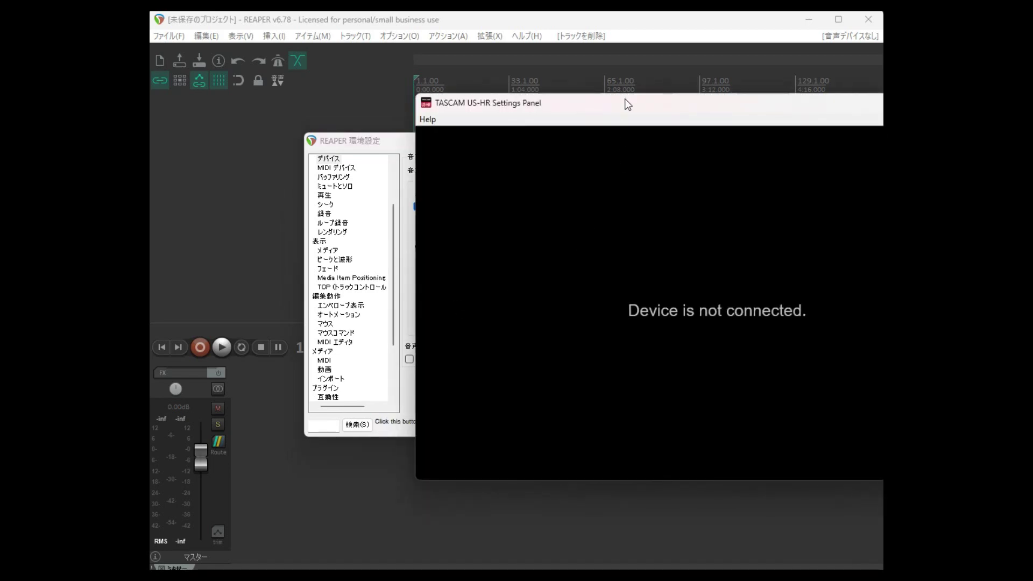
pyautogui.moveTo(627, 104); pyautogui.dragTo(408, 94)
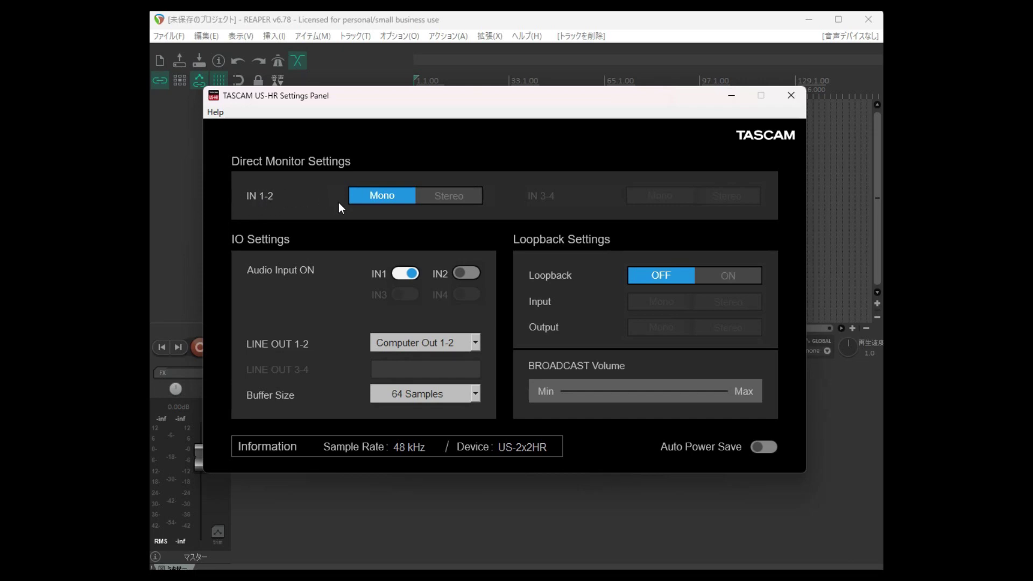
pyautogui.click(438, 192)
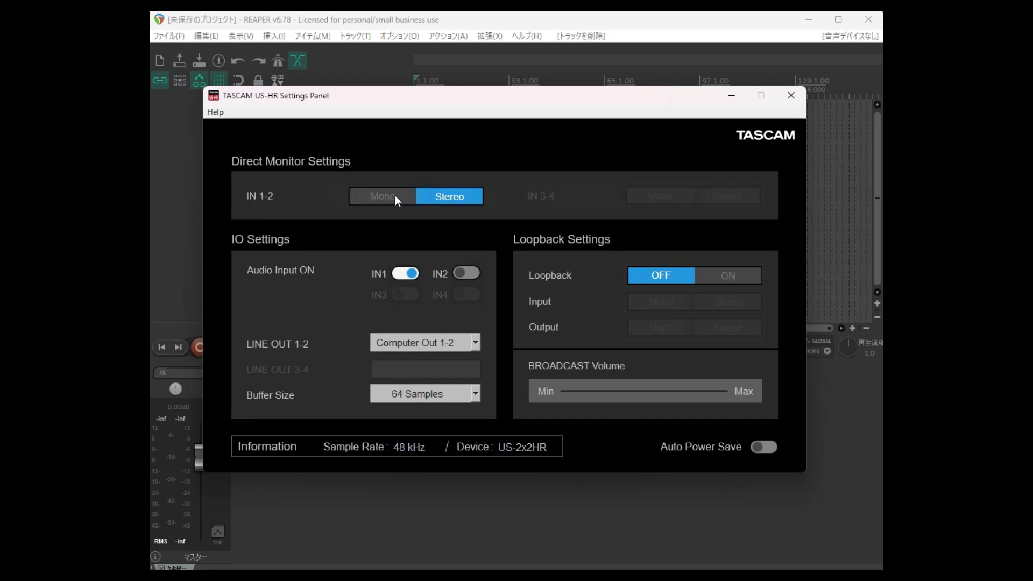
pyautogui.click(395, 195)
pyautogui.click(449, 198)
pyautogui.click(393, 194)
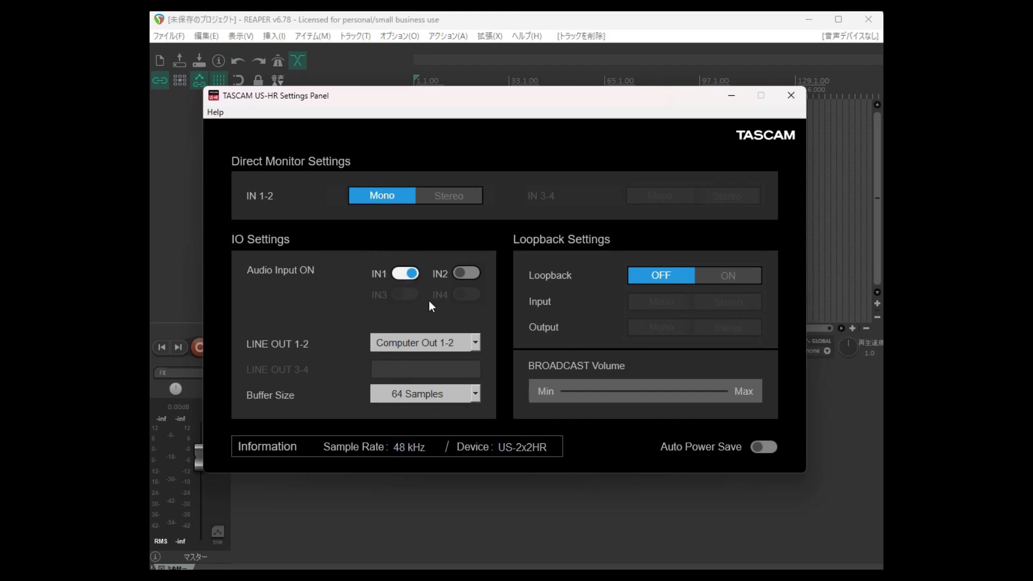
# Try Monitor Mix as the source for LINE OUT 1-2
pyautogui.click(468, 275)
pyautogui.click(418, 341)
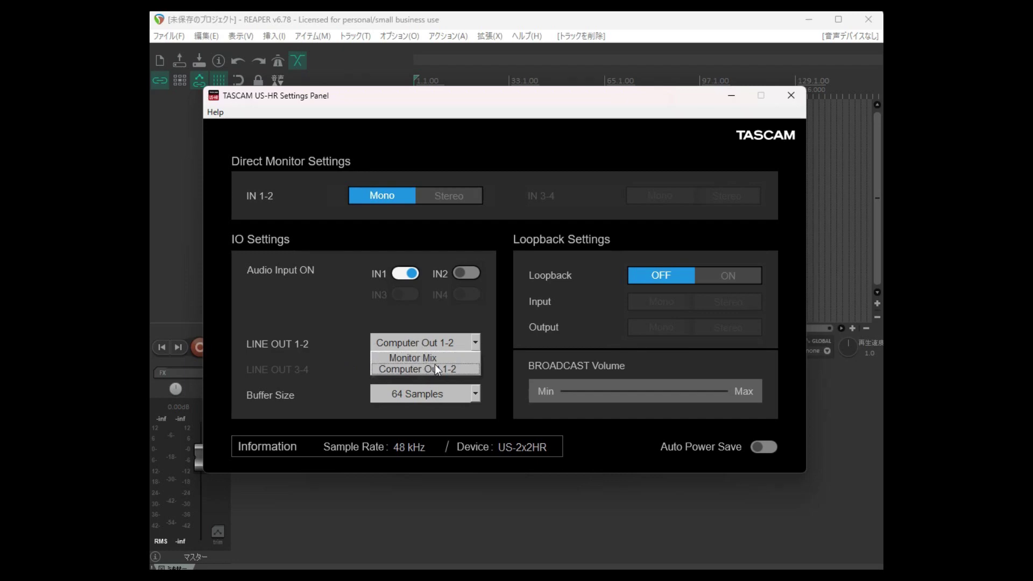
pyautogui.click(440, 359)
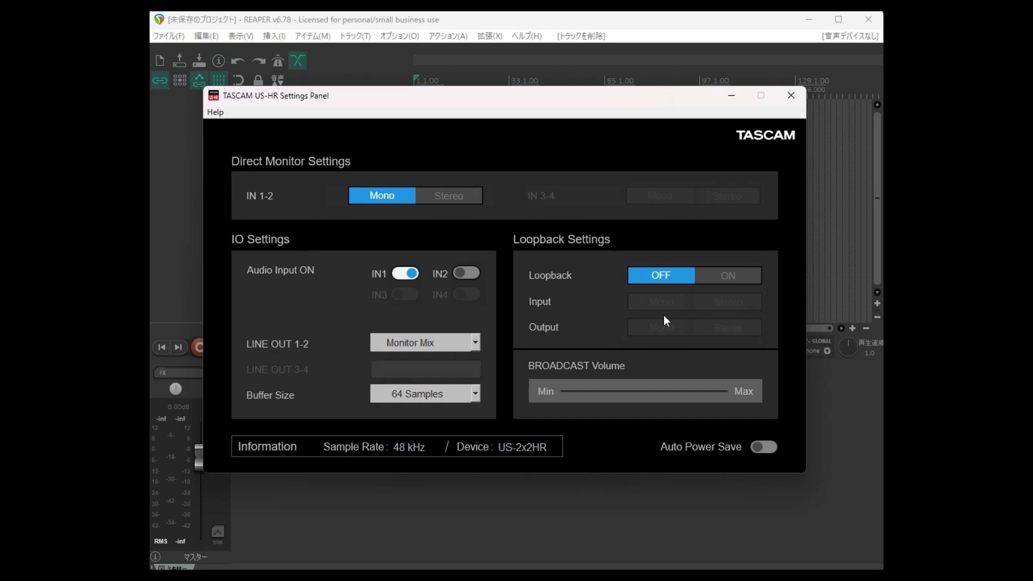
# Switch loopback on and back off, and set the LINE OUT 1-2 source to Computer Out 1-2
pyautogui.click(727, 276)
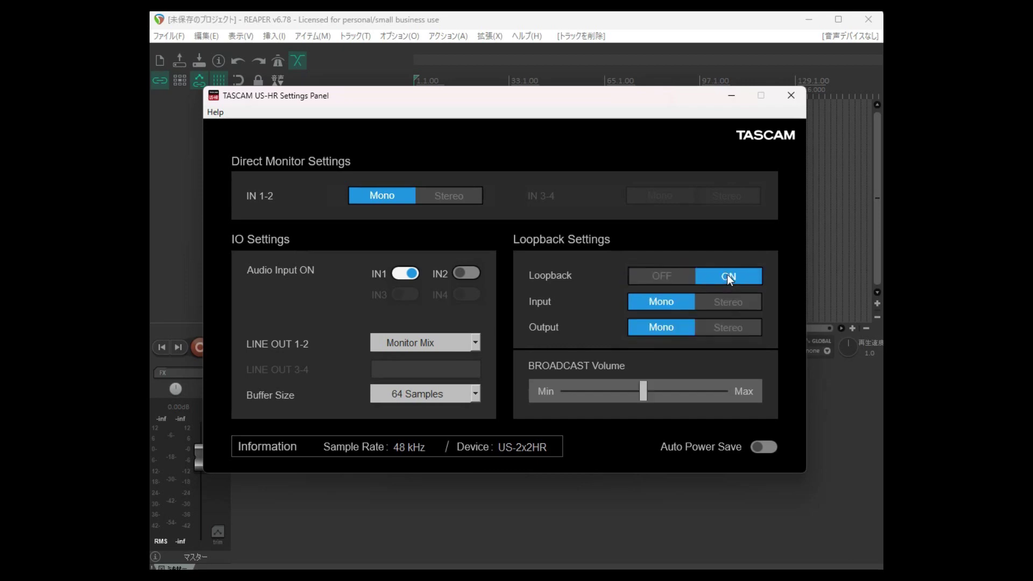
pyautogui.click(663, 276)
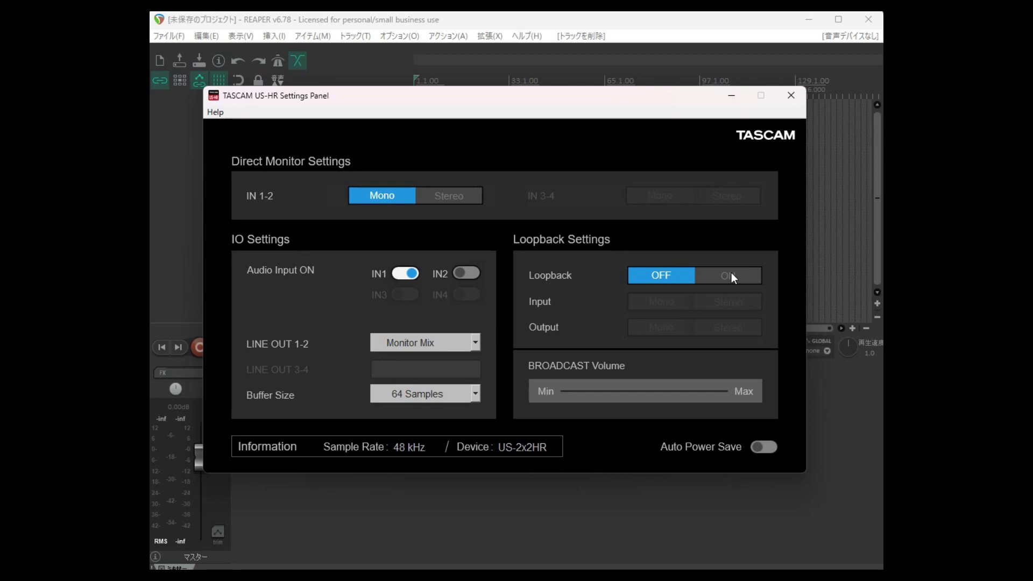
pyautogui.click(725, 275)
pyautogui.click(666, 273)
pyautogui.click(433, 346)
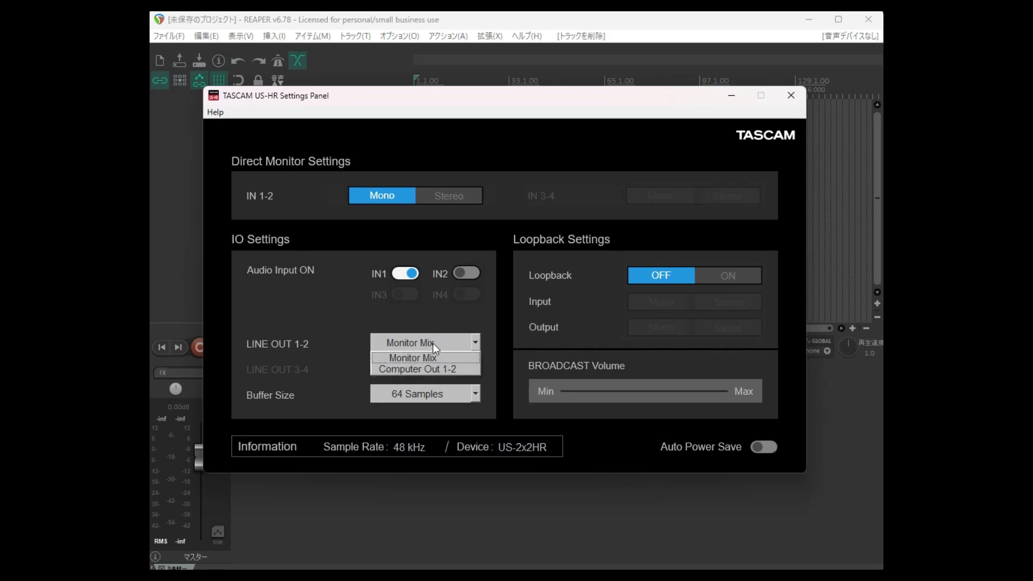
pyautogui.click(433, 368)
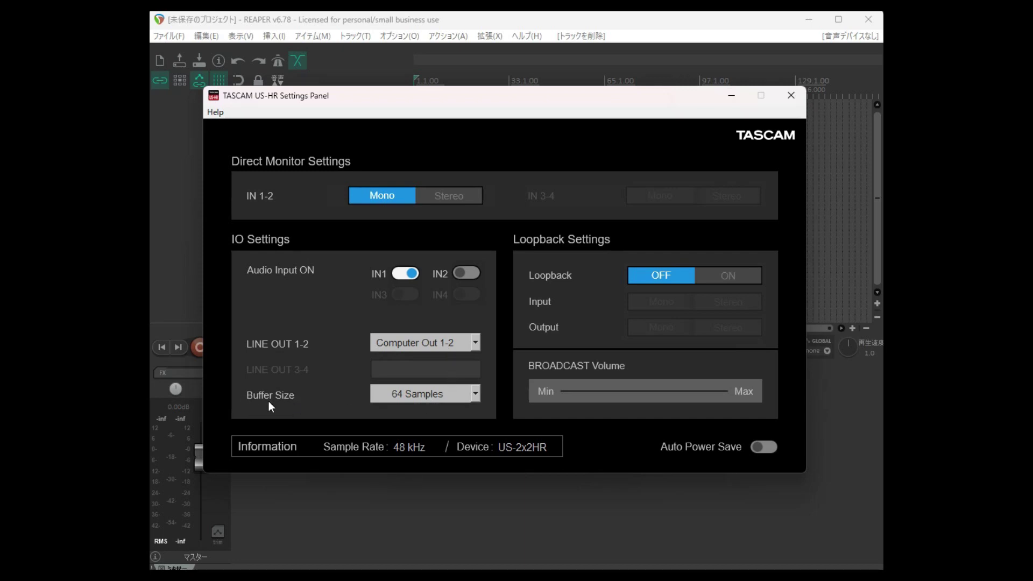
# Examine the available buffer sizes without changing the 64 Samples setting, and close the driver settings panel
pyautogui.click(428, 394)
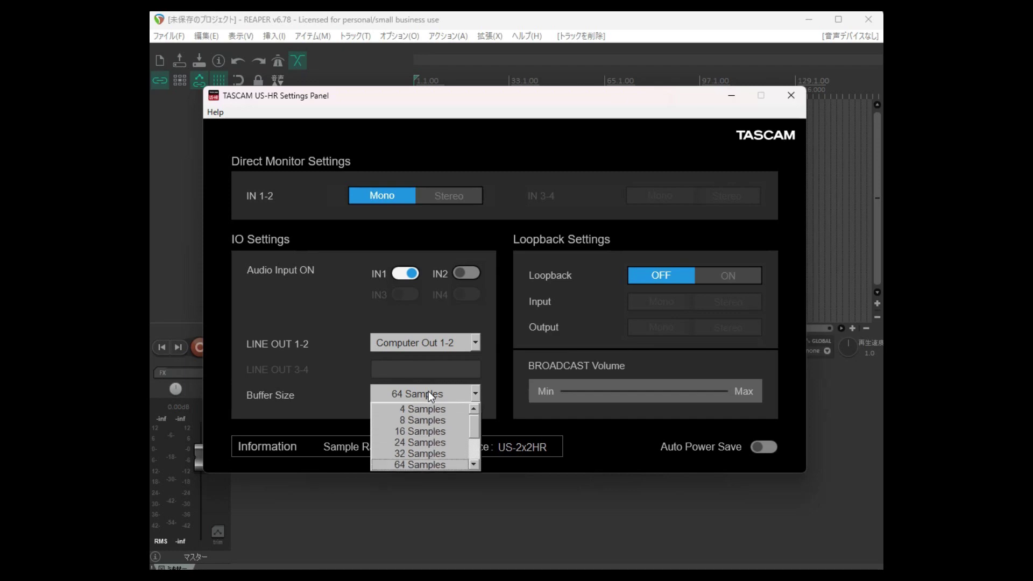
pyautogui.click(428, 395)
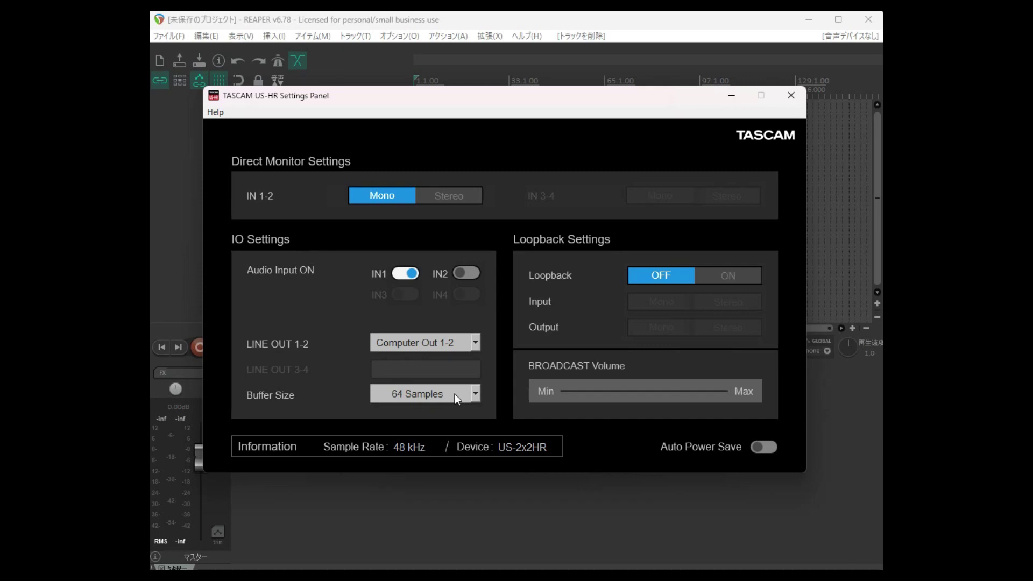
pyautogui.click(425, 394)
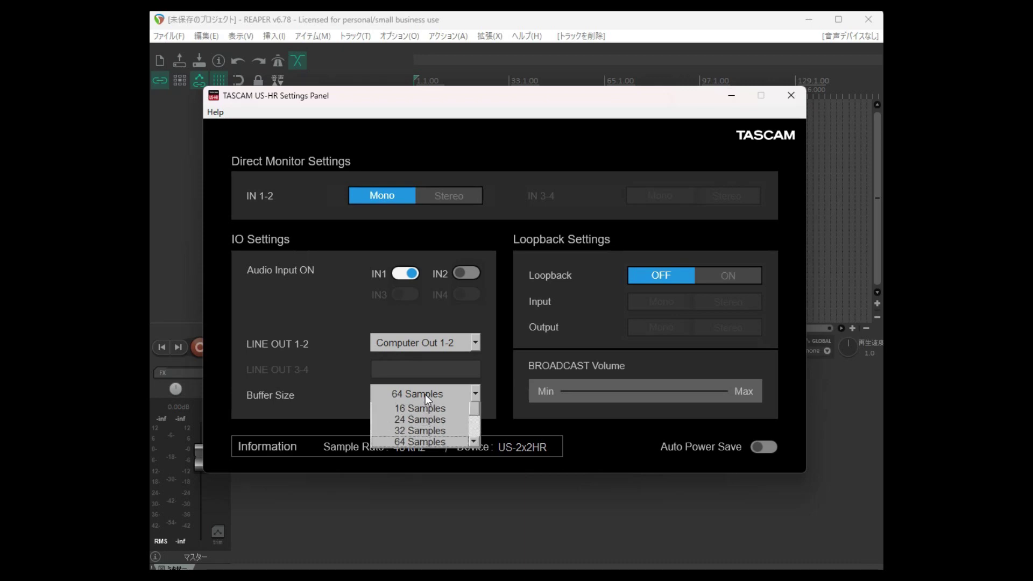
pyautogui.click(425, 395)
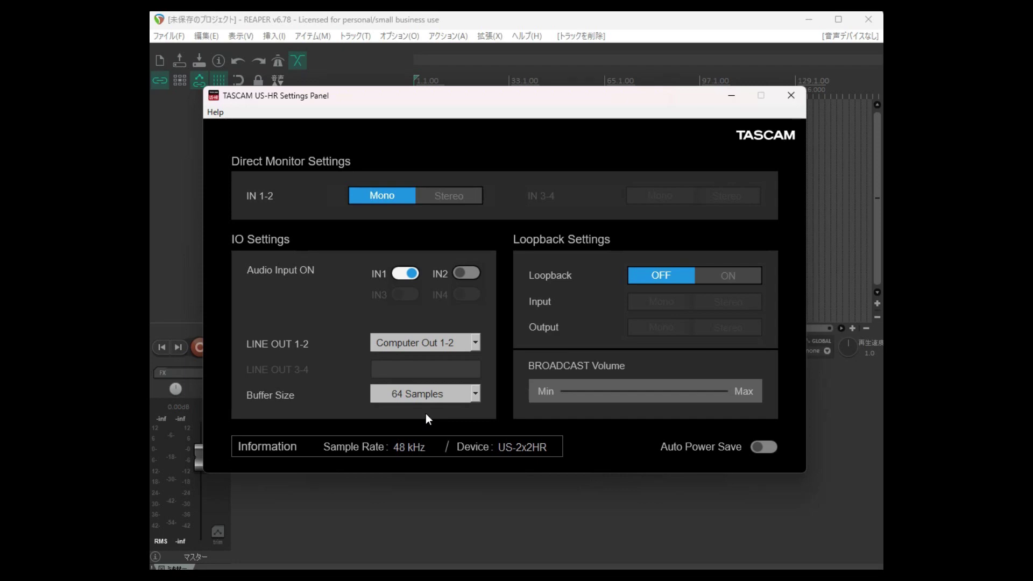
pyautogui.click(440, 397)
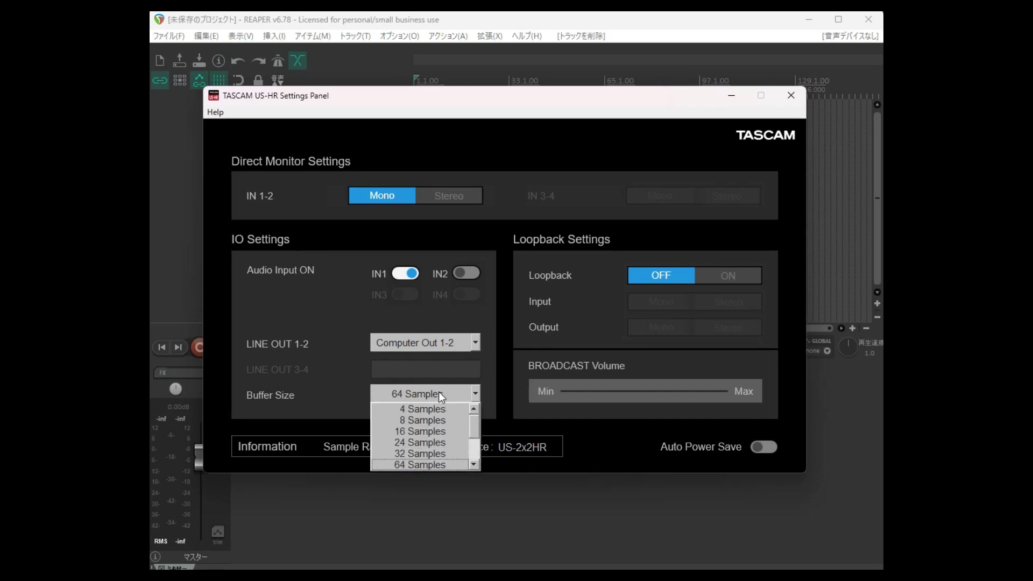
pyautogui.click(438, 392)
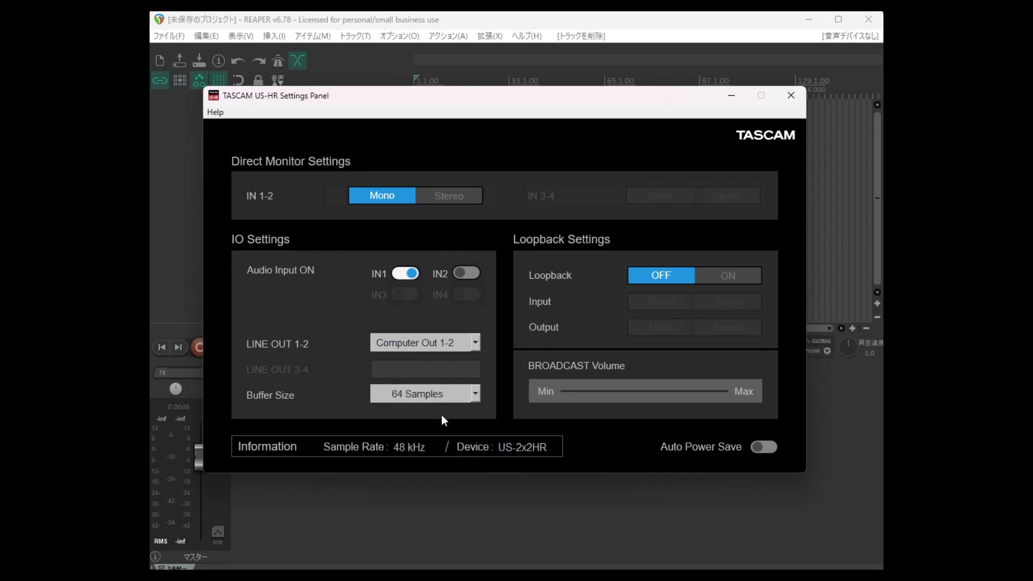
pyautogui.click(419, 396)
pyautogui.click(418, 394)
pyautogui.click(430, 391)
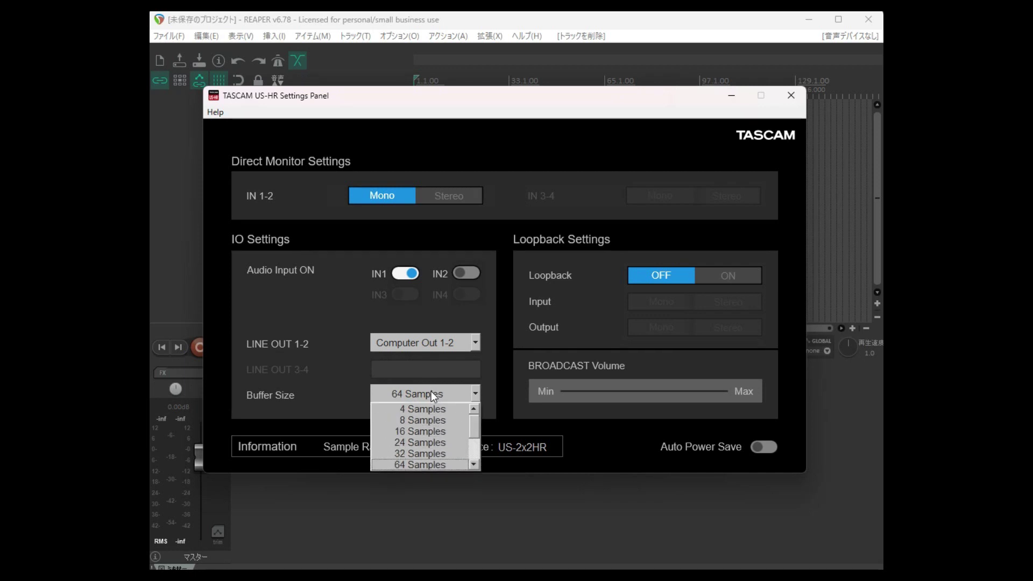
pyautogui.click(431, 393)
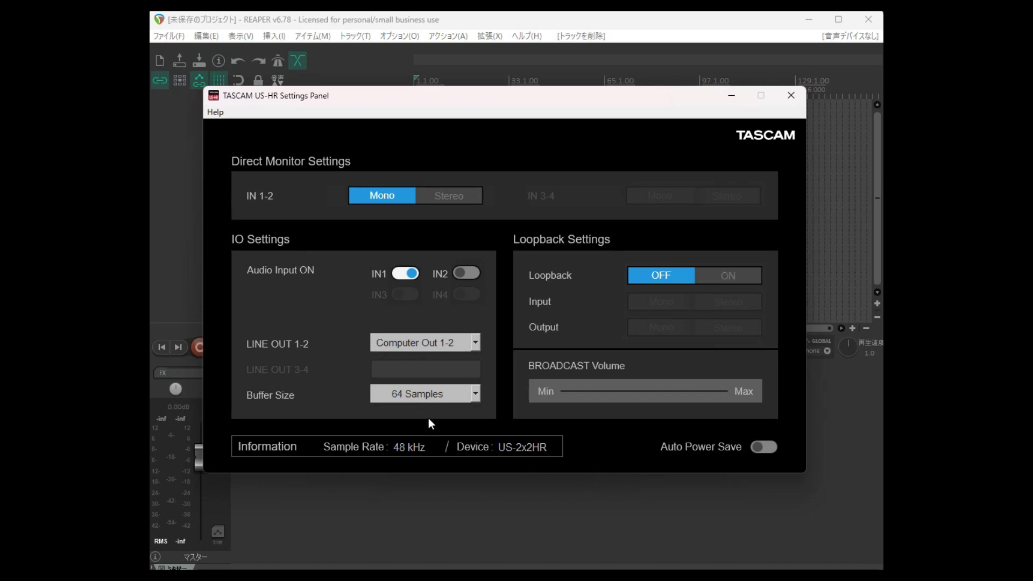
pyautogui.click(790, 97)
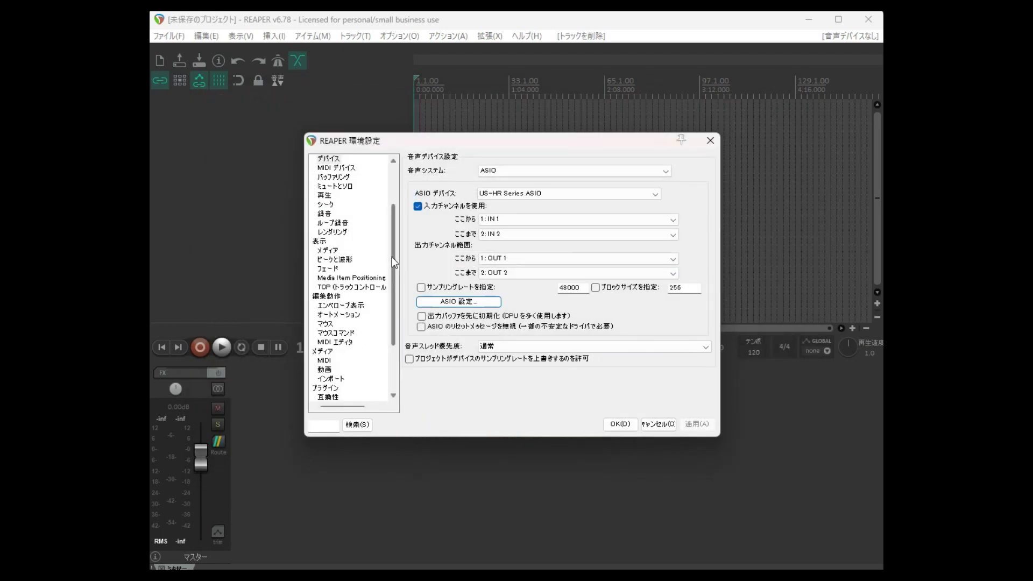
# Open the VST plug-in preferences and examine the registered plug-in folders and the available rescan options
pyautogui.scroll(-2, 357, 283)
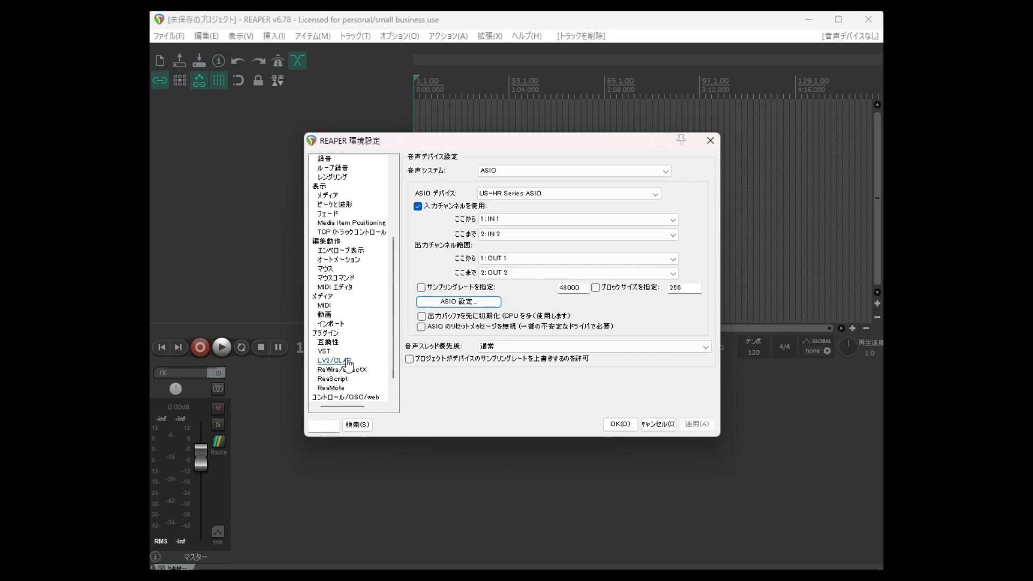
pyautogui.click(324, 352)
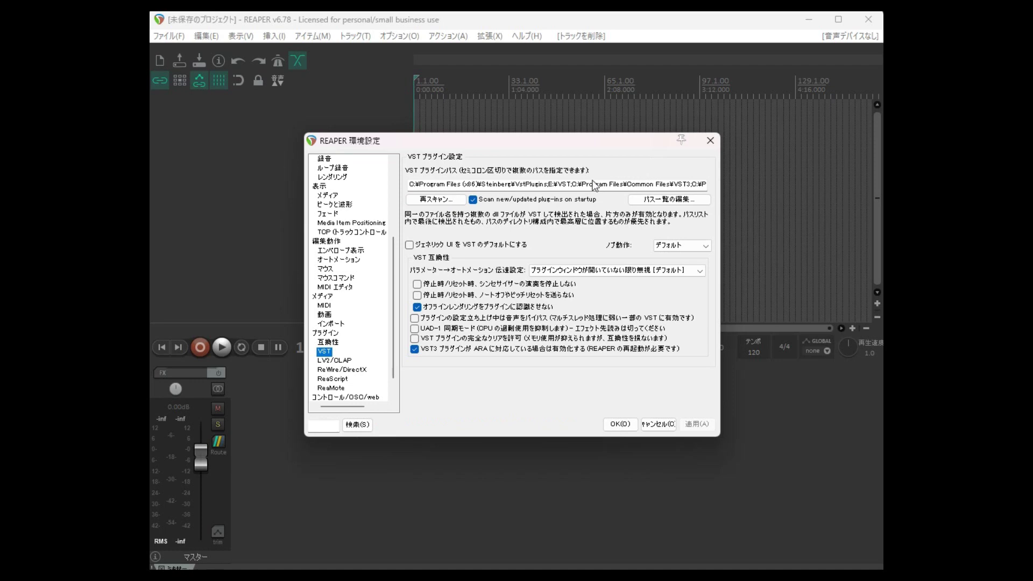
pyautogui.click(668, 204)
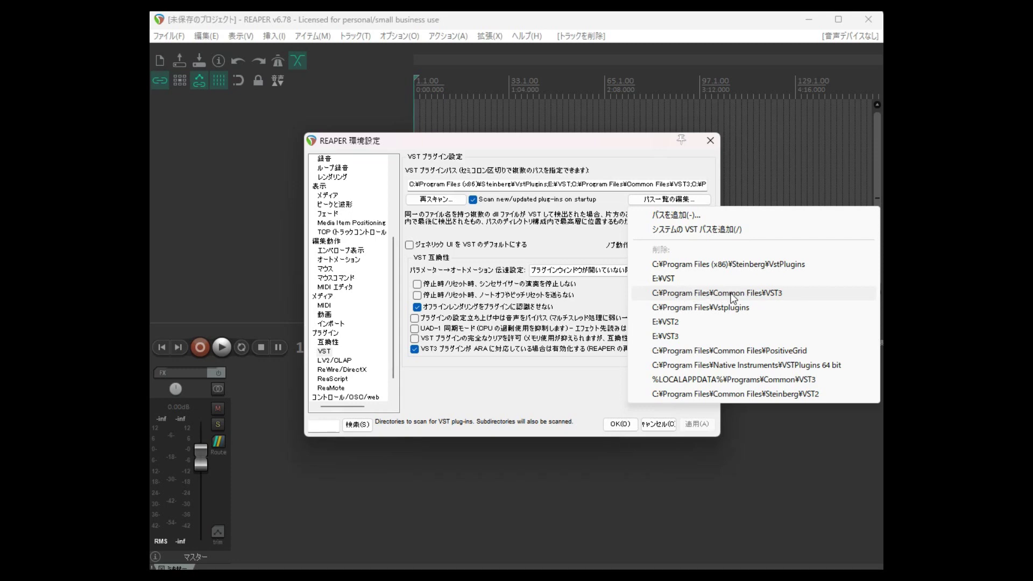
pyautogui.click(443, 203)
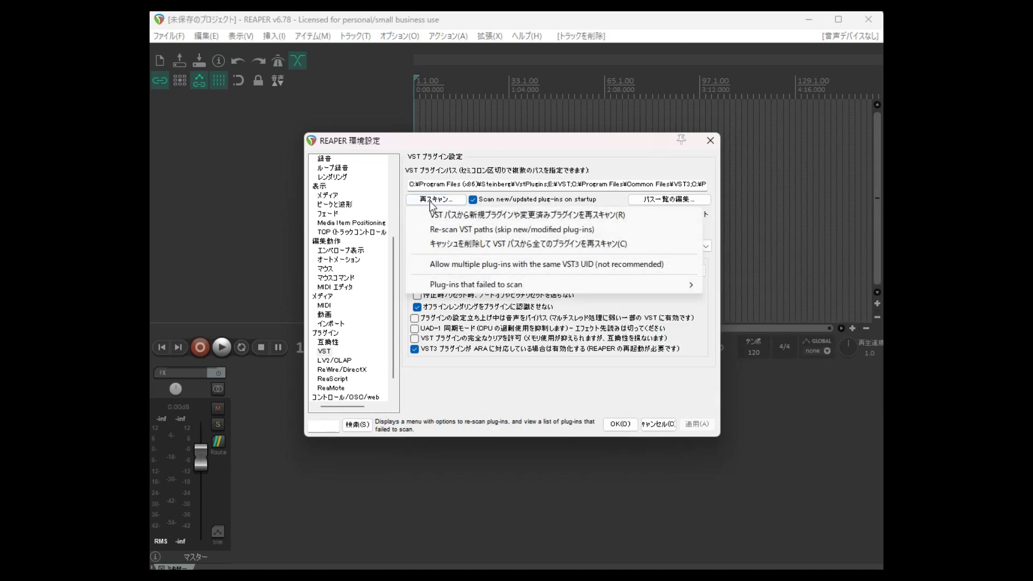
pyautogui.click(669, 200)
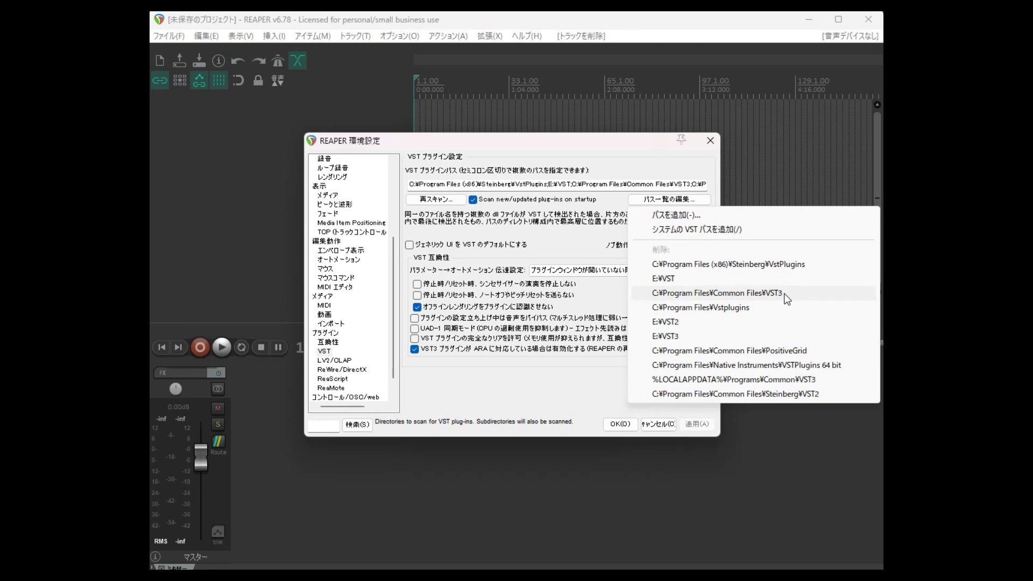
# Rescan the VST paths for new and updated plug-ins, and accept the preferences
pyautogui.click(440, 200)
pyautogui.click(440, 200)
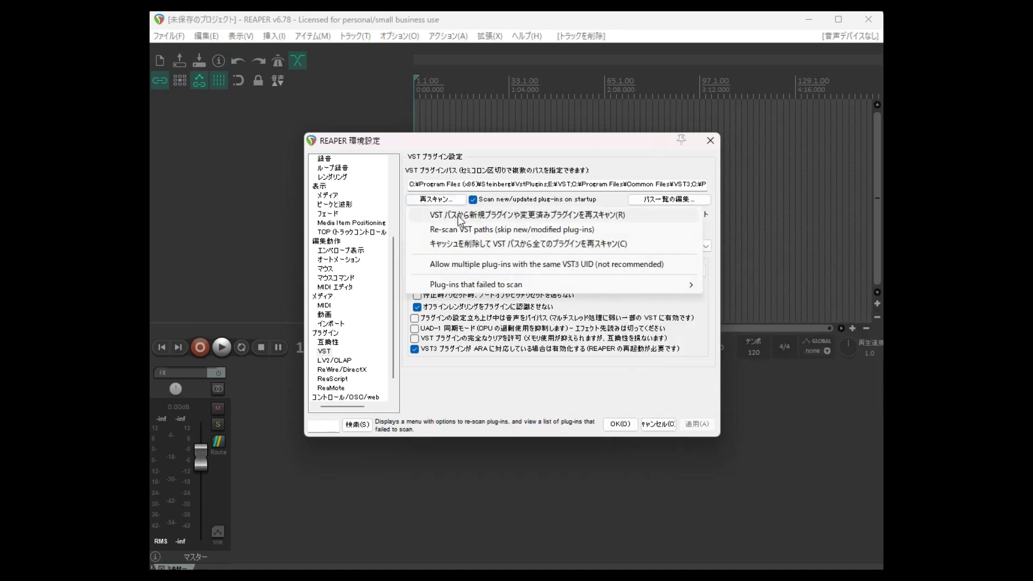
pyautogui.click(453, 215)
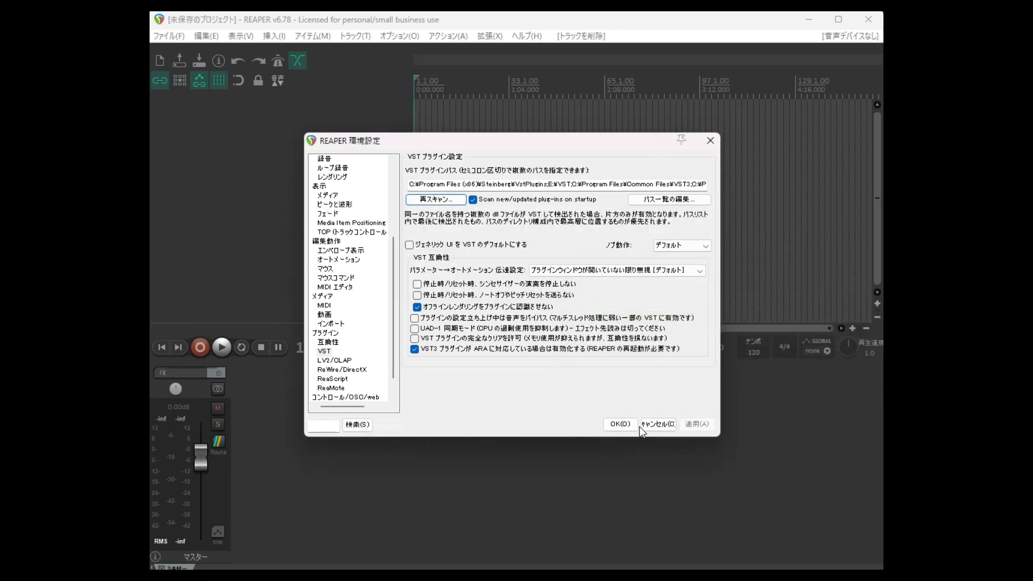
pyautogui.click(619, 425)
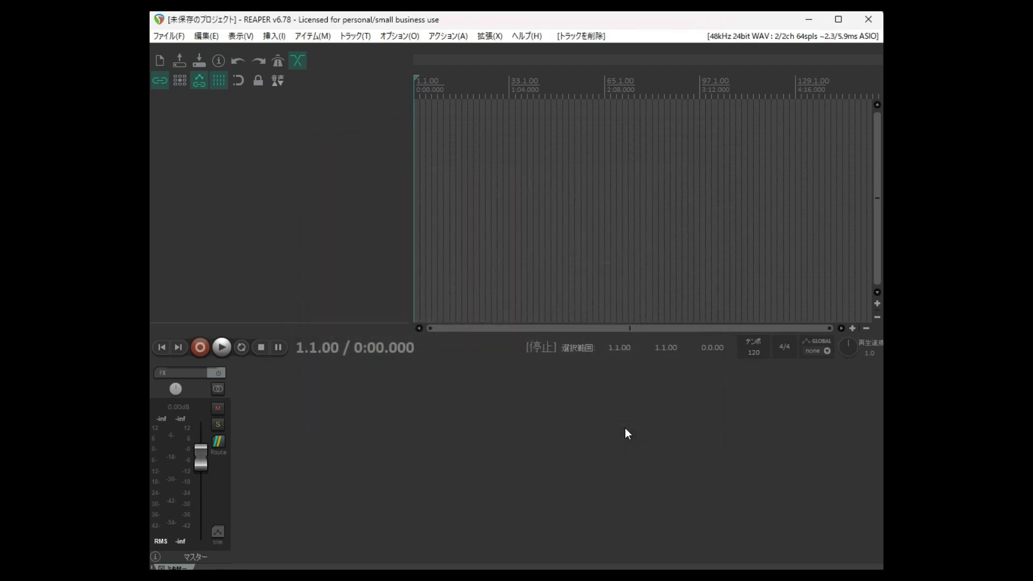
# Open the project's media settings, accept 32-bit floating-point WAV as the default render format, and save the settings as the project default
pyautogui.click(171, 36)
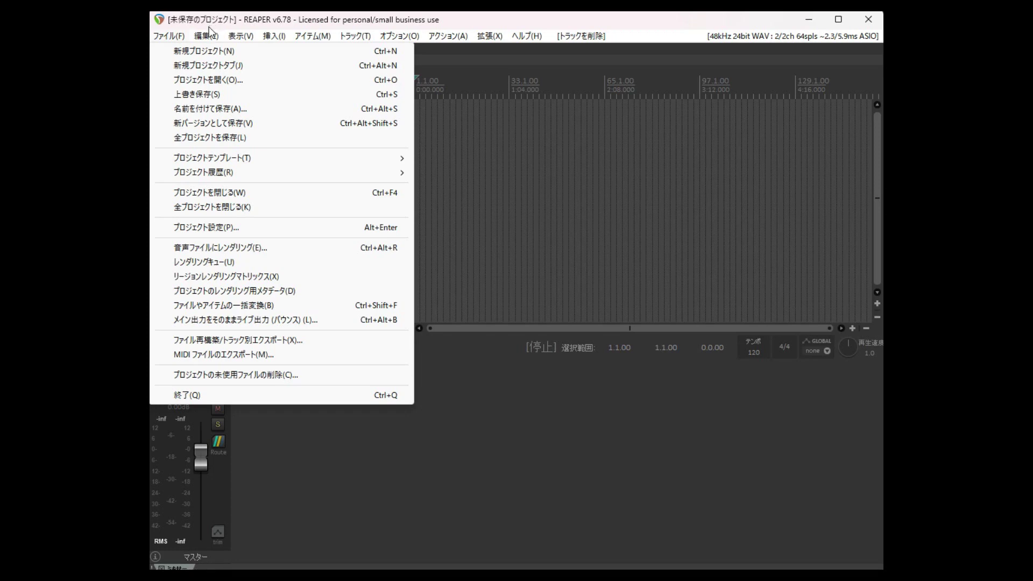
pyautogui.moveTo(210, 35)
pyautogui.click(207, 156)
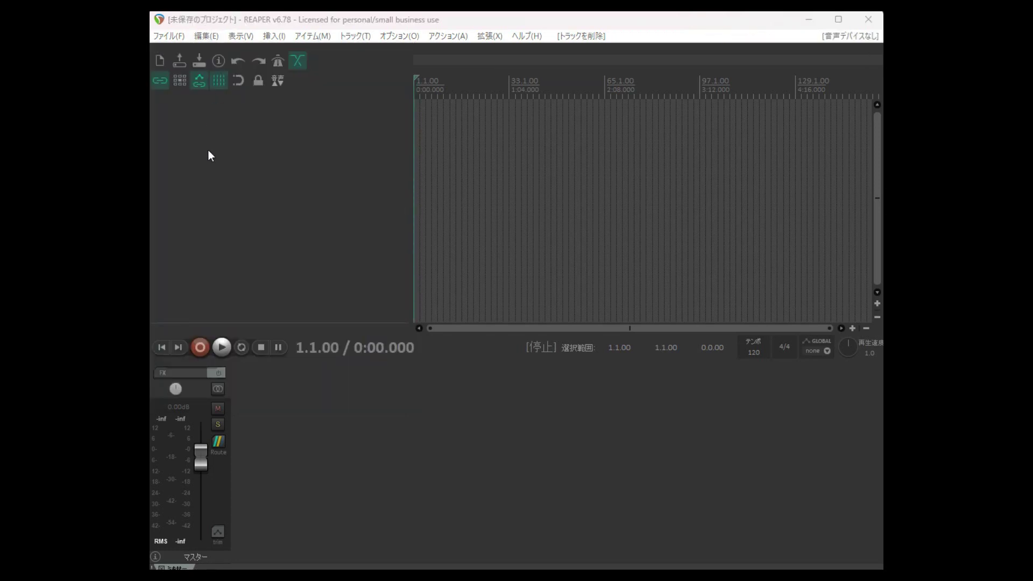
pyautogui.click(168, 37)
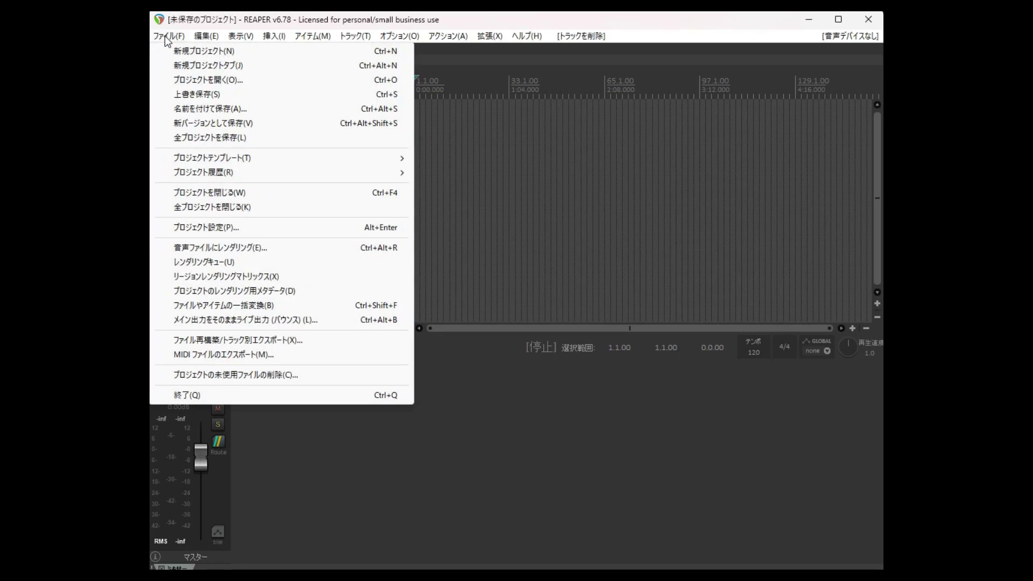
pyautogui.click(228, 226)
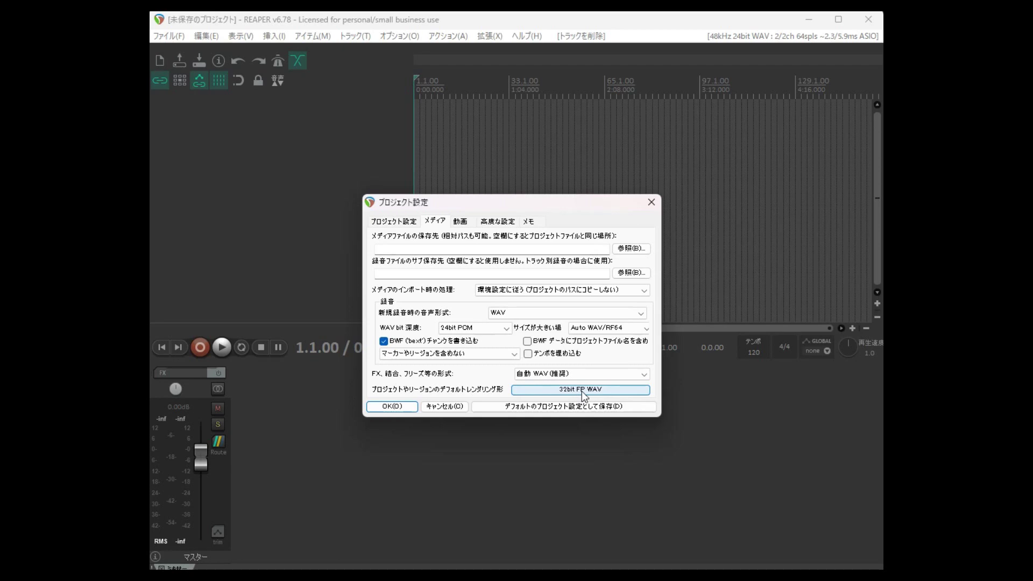
pyautogui.click(608, 391)
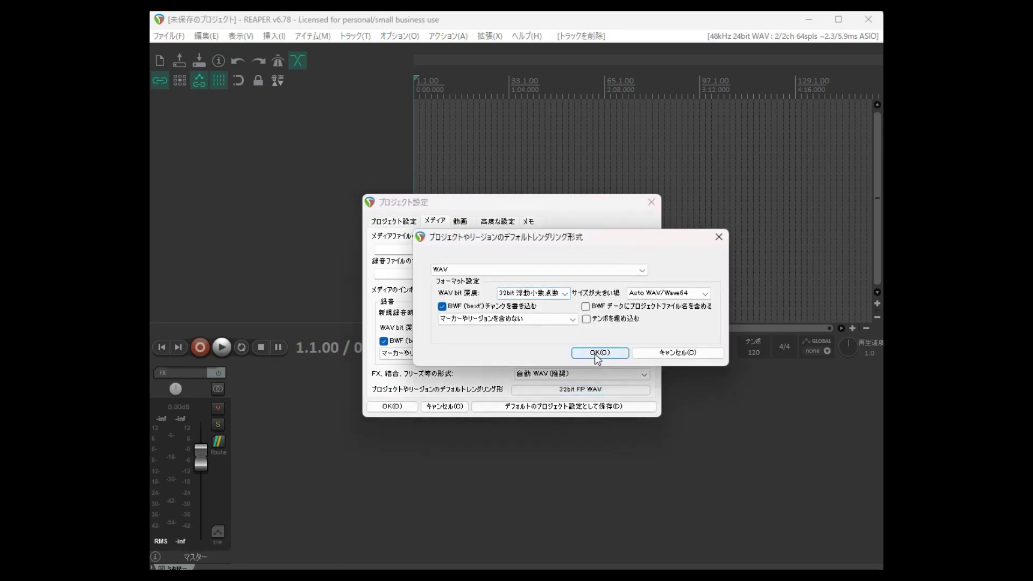
pyautogui.click(596, 353)
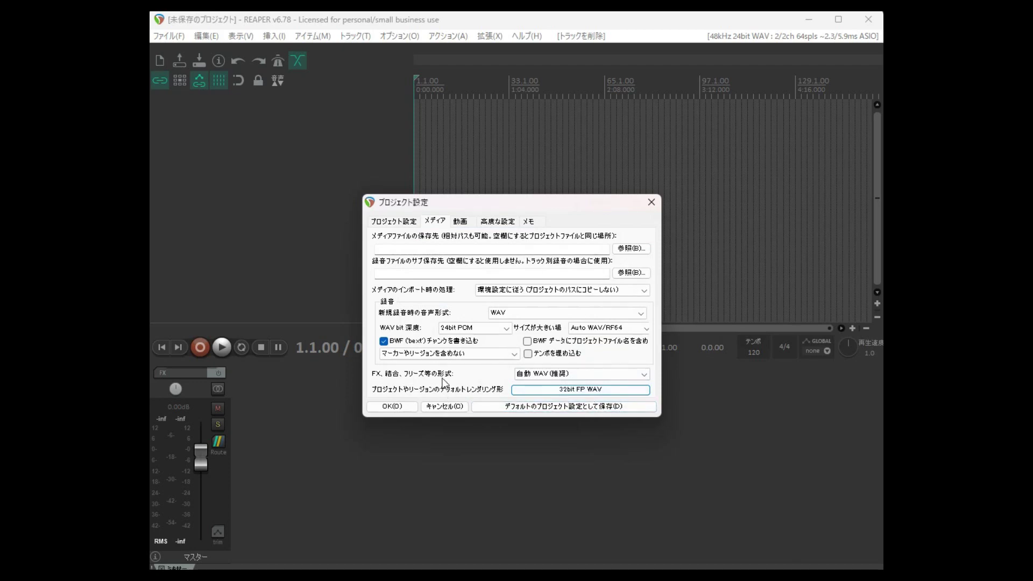
pyautogui.click(570, 407)
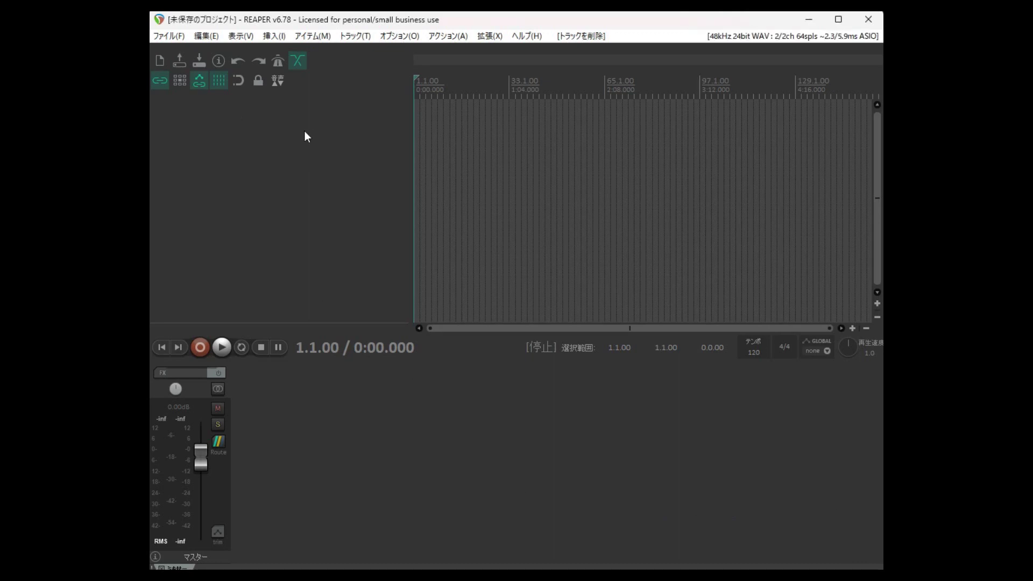
# Insert a new track with increased height and name it "Guitar Track"
pyautogui.rightClick(287, 125)
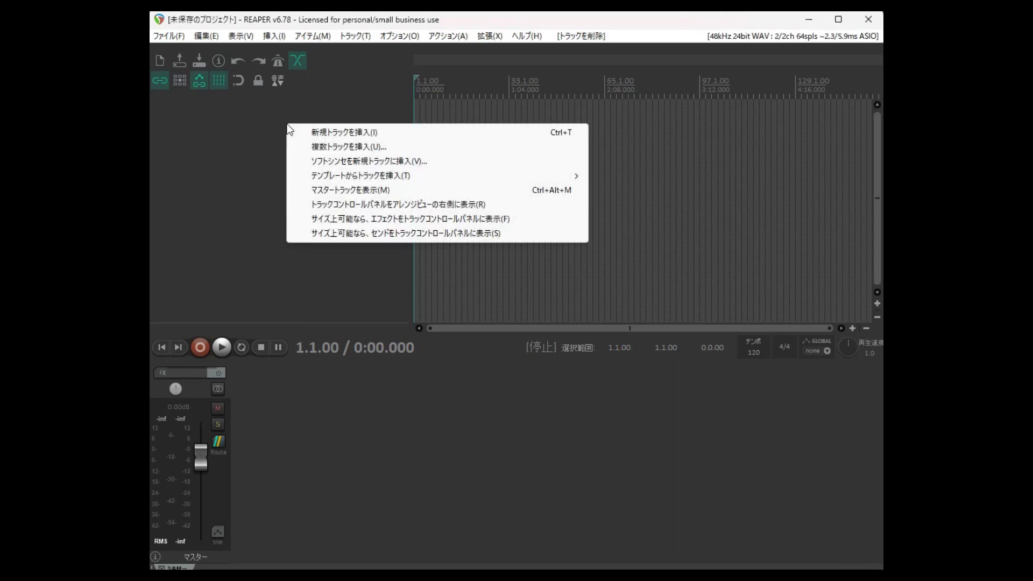
pyautogui.click(333, 136)
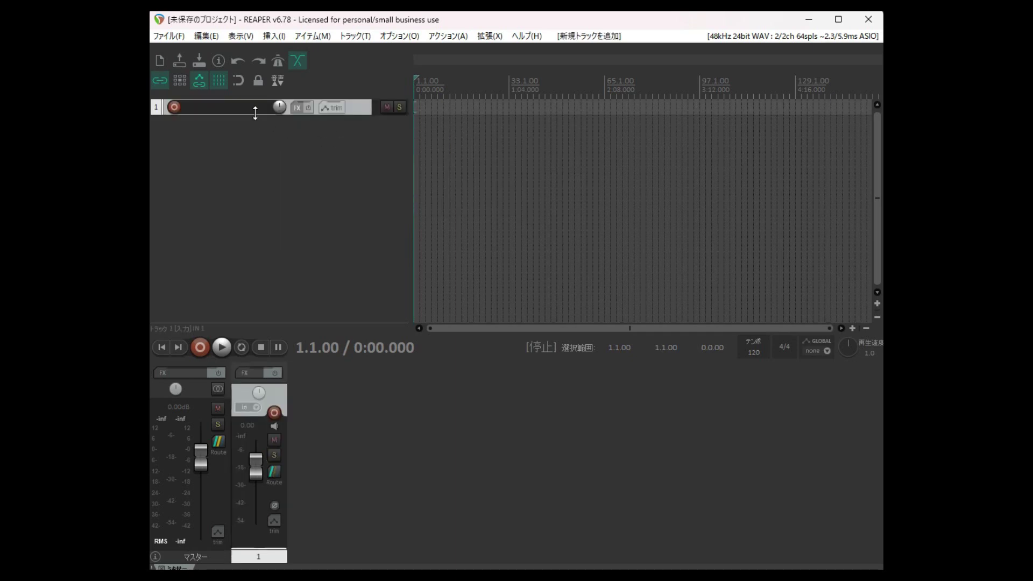
pyautogui.moveTo(255, 115); pyautogui.dragTo(256, 153)
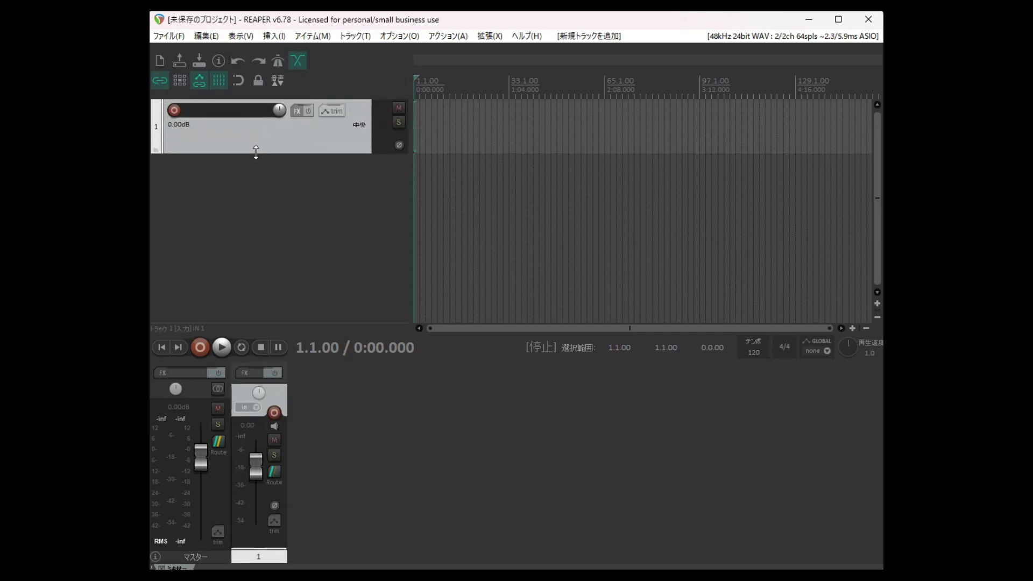
pyautogui.doubleClick(214, 109)
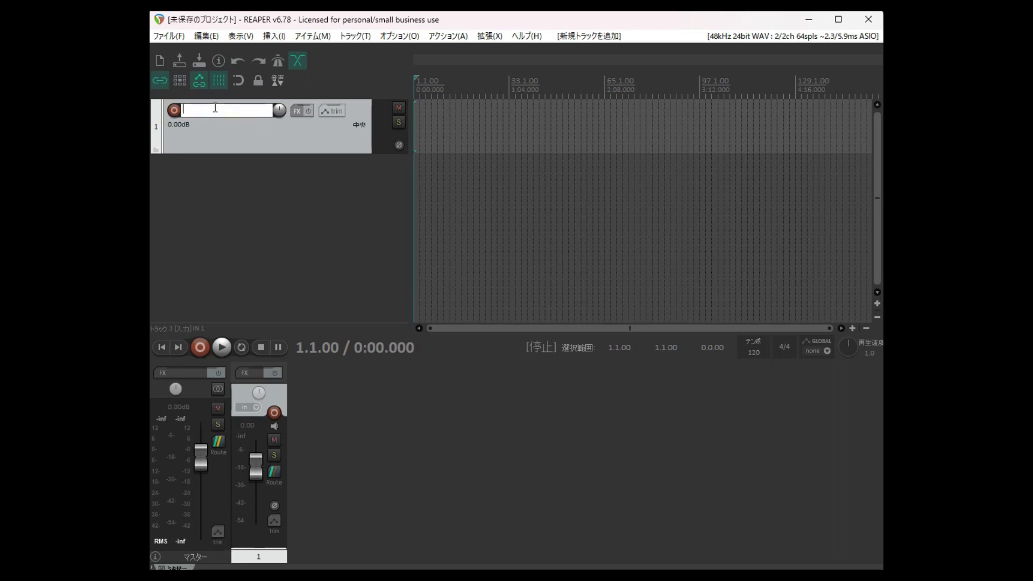
pyautogui.write('Guitar Track')
pyautogui.press('Return')
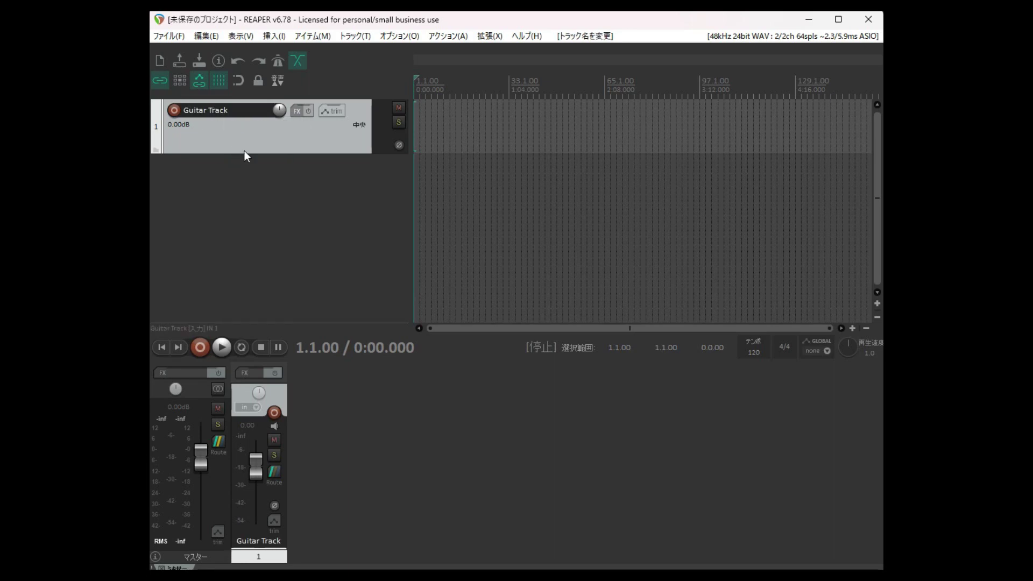
# Add the VST3 NeuralAmpModeler effect to Guitar Track from the list of all plug-ins, and close its floating window
pyautogui.click(298, 111)
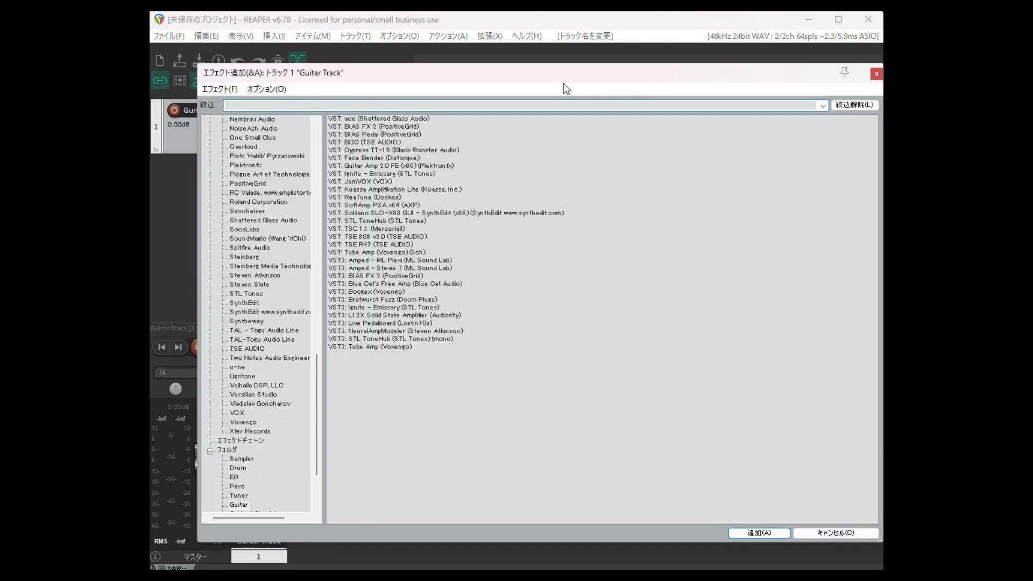
pyautogui.moveTo(564, 74); pyautogui.dragTo(538, 76)
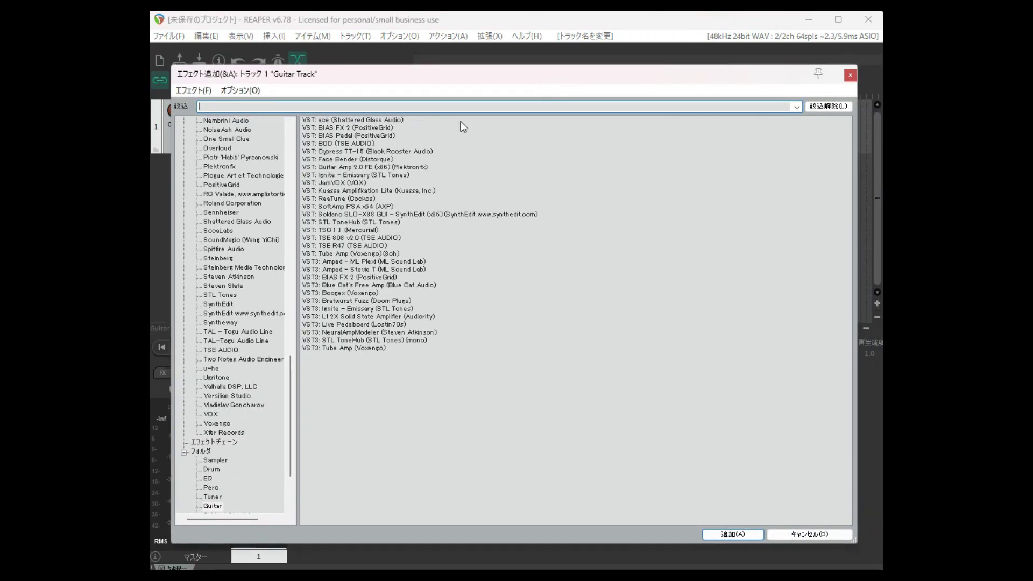
pyautogui.moveTo(291, 378); pyautogui.dragTo(291, 148)
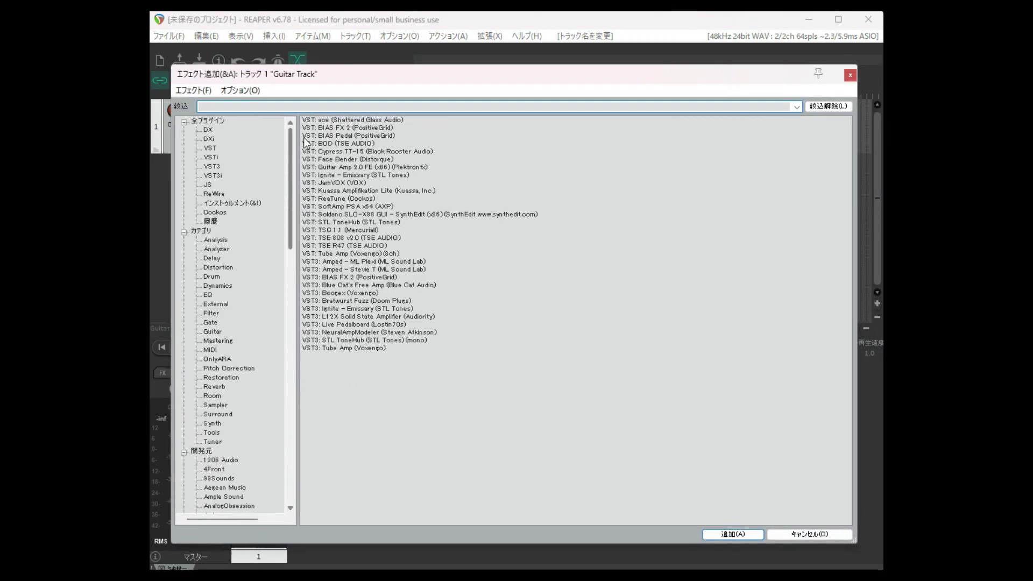
pyautogui.click(203, 122)
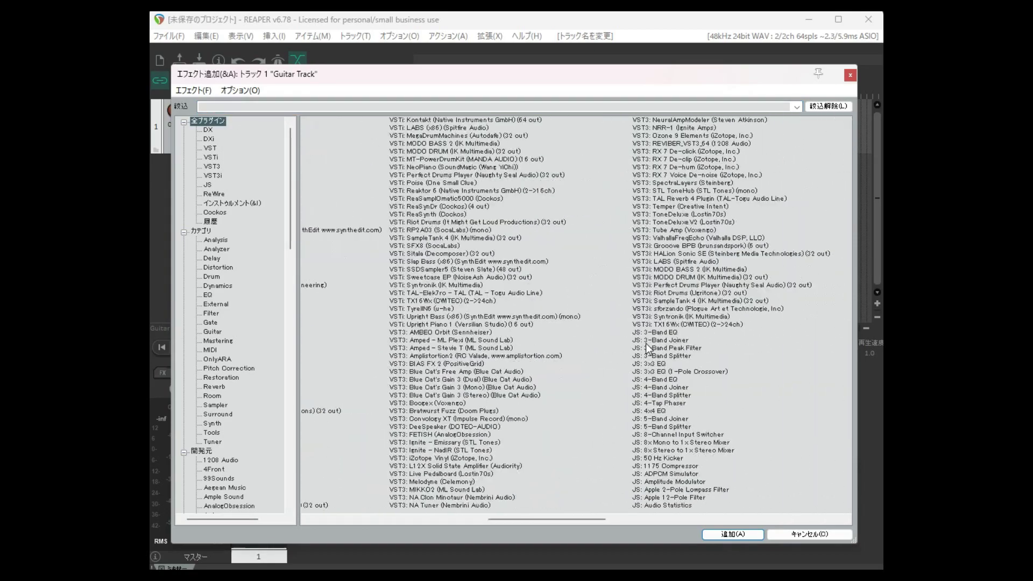
pyautogui.hscroll(1, 646, 344)
pyautogui.hscroll(-8, 646, 344)
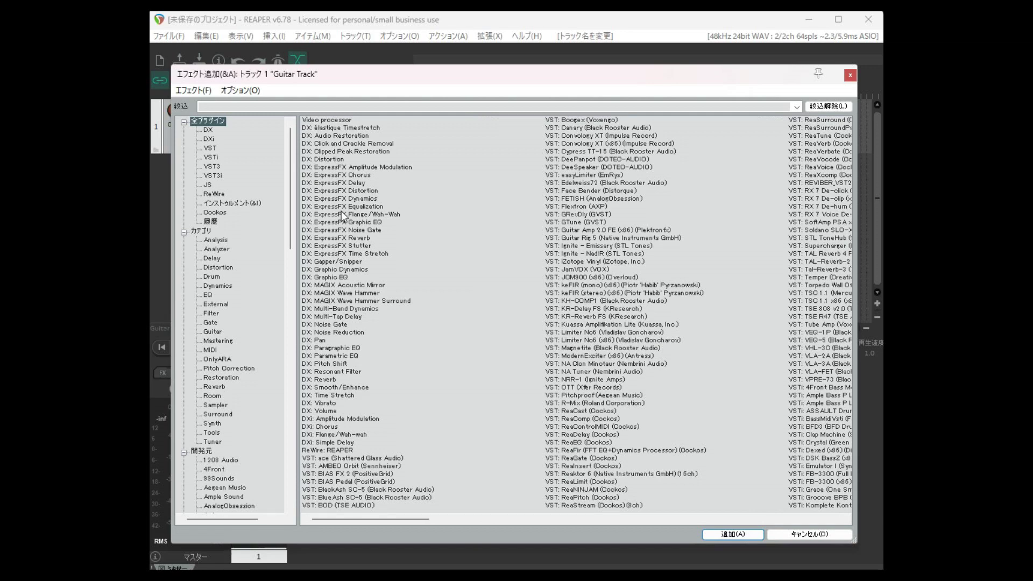
pyautogui.hscroll(2, 663, 293)
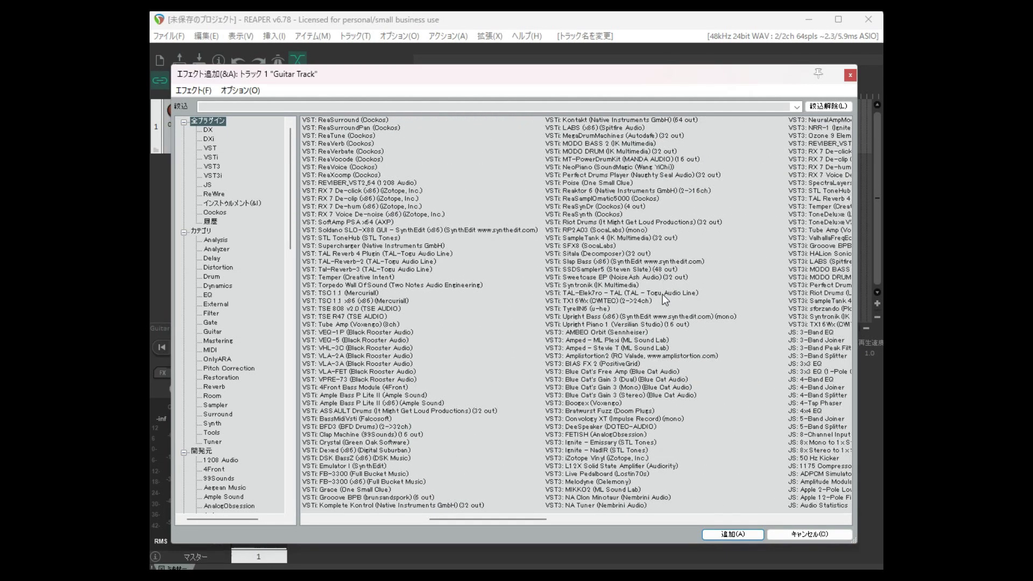
pyautogui.hscroll(1, 663, 295)
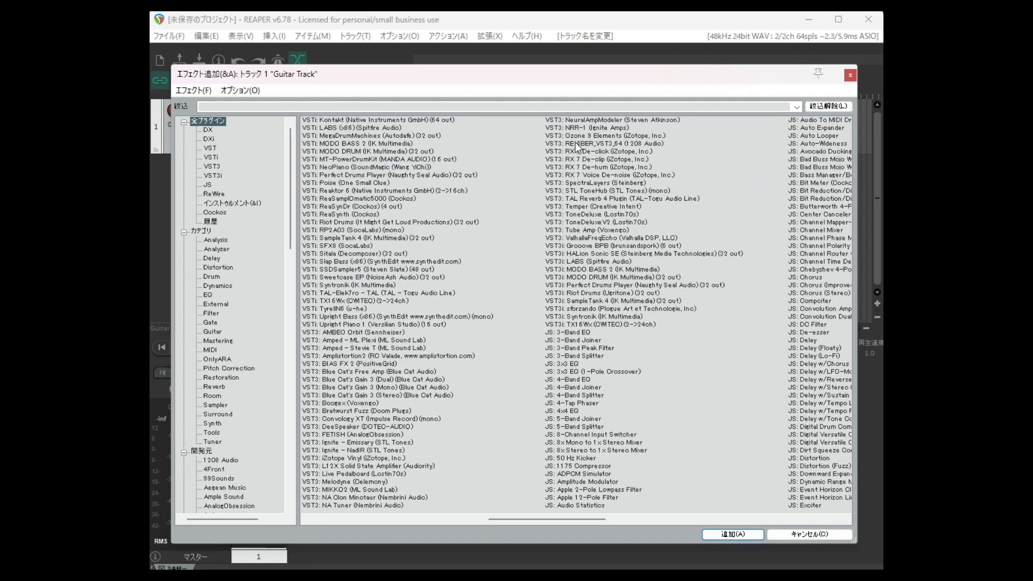
pyautogui.click(621, 120)
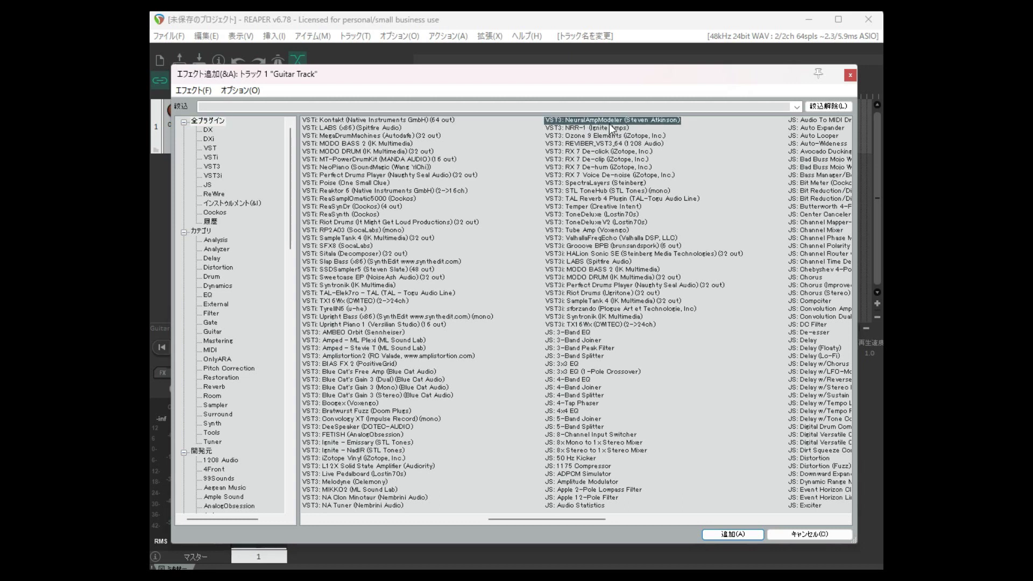
pyautogui.click(732, 534)
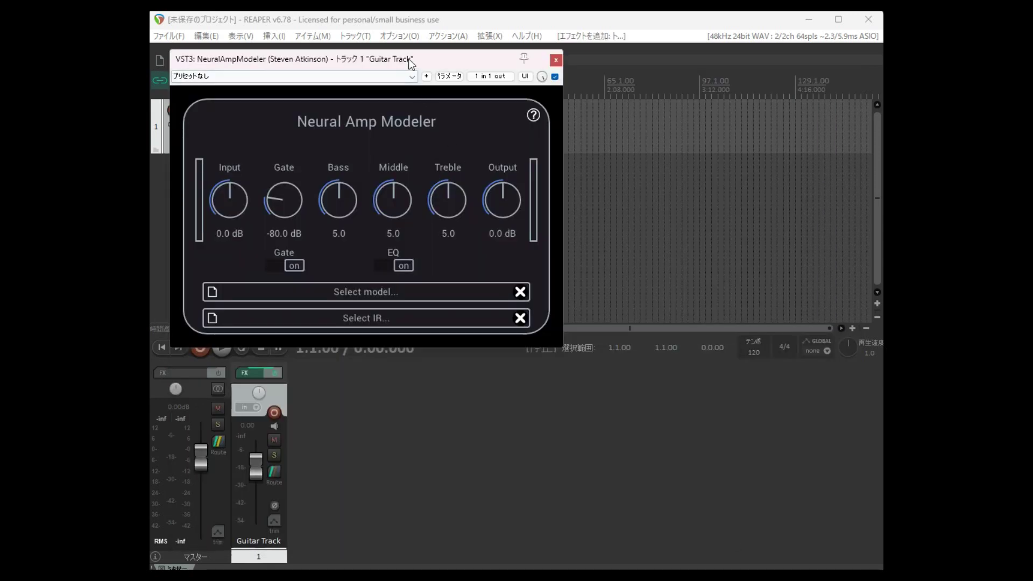
pyautogui.moveTo(408, 59); pyautogui.dragTo(583, 146)
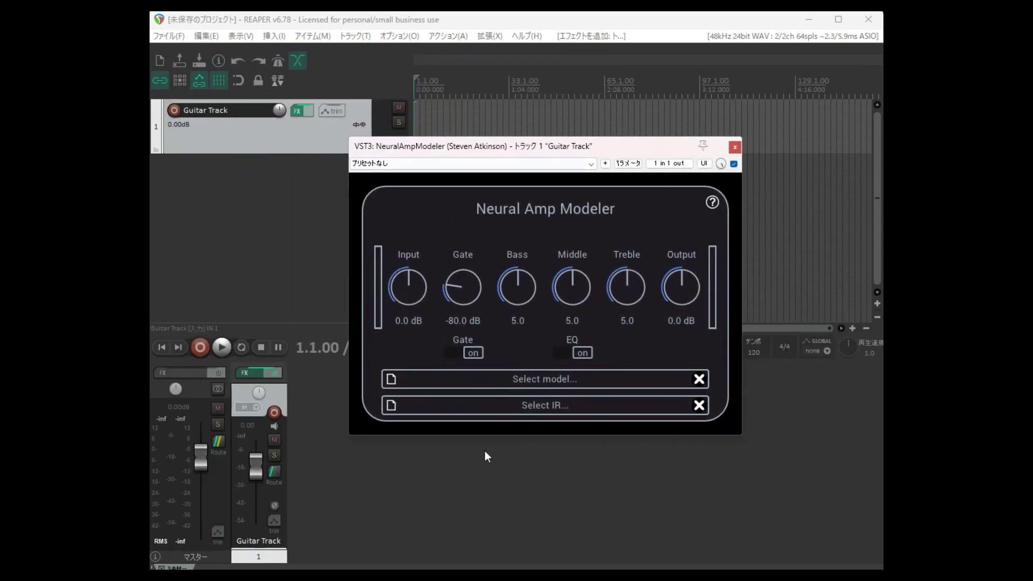
pyautogui.click(733, 148)
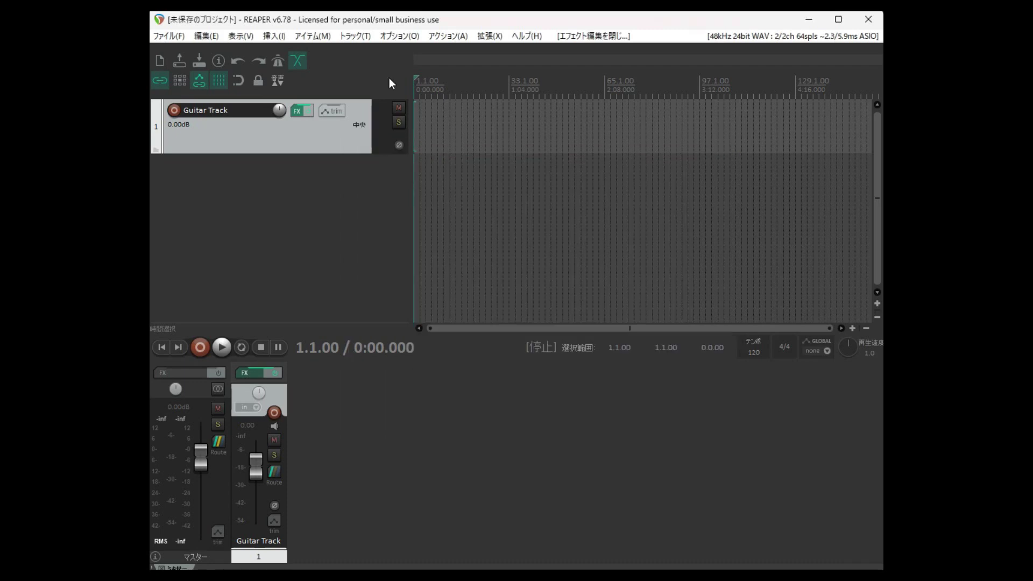
# Add the VST ReaTune (Cockos) effect to Guitar Track's effect chain by filtering for "tune", and close its floating window
pyautogui.click(299, 112)
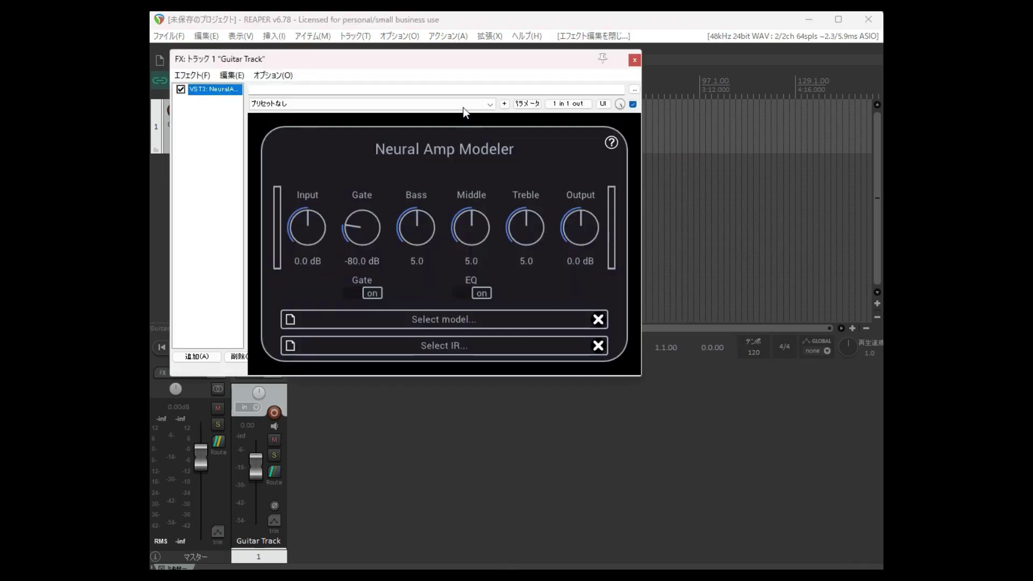
pyautogui.moveTo(471, 62); pyautogui.dragTo(592, 158)
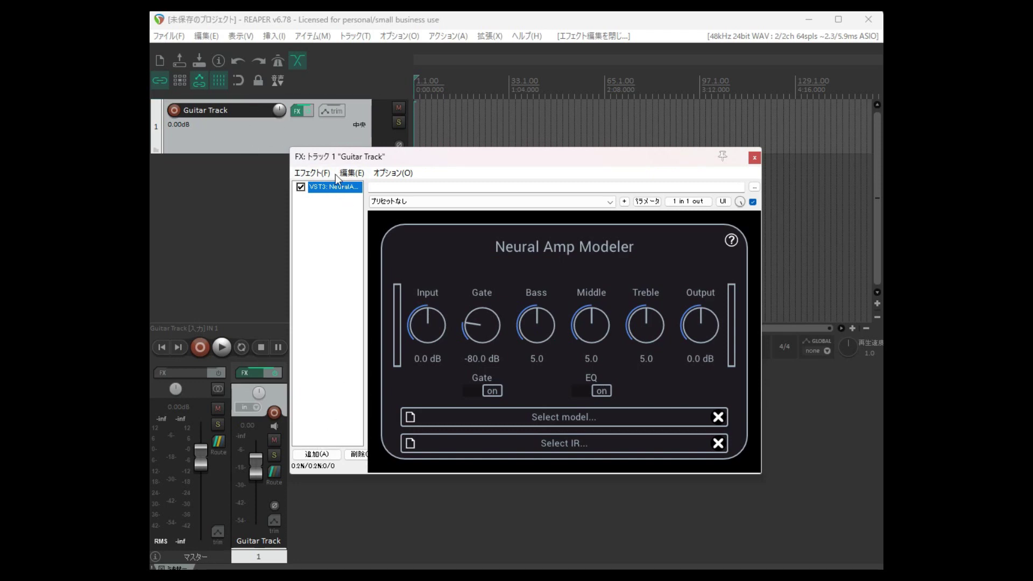
pyautogui.click(317, 455)
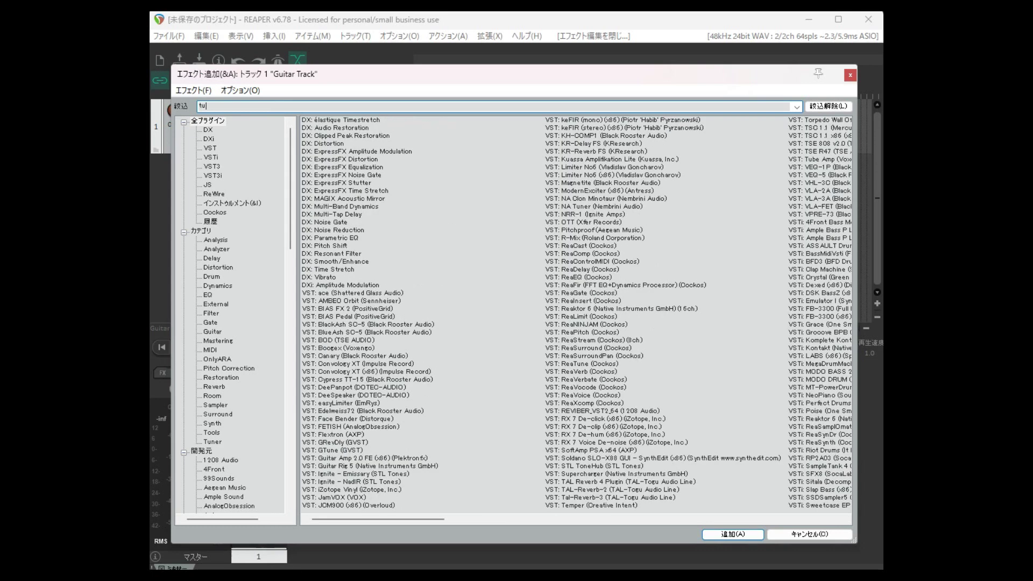
pyautogui.write('un')
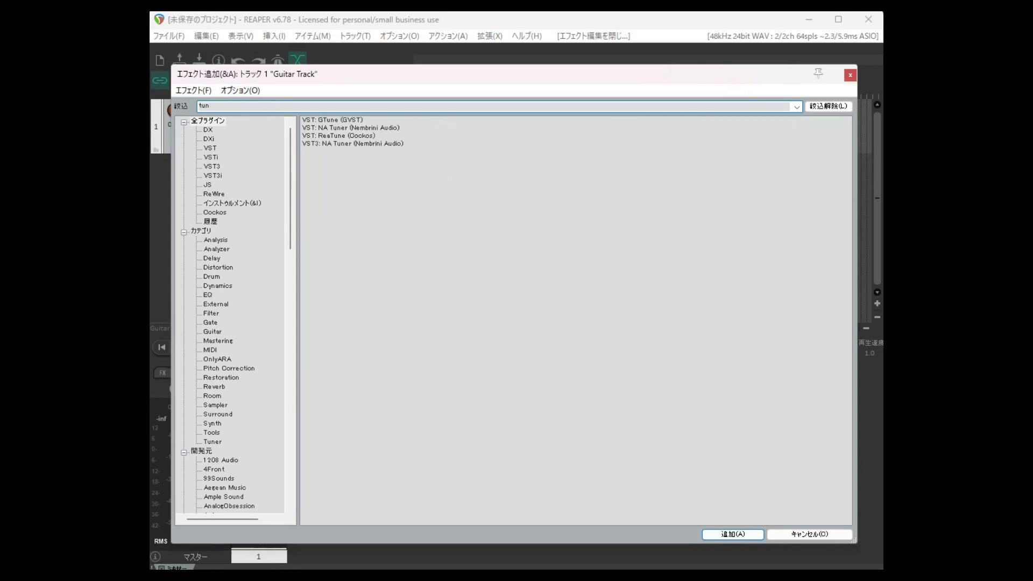
pyautogui.write('er')
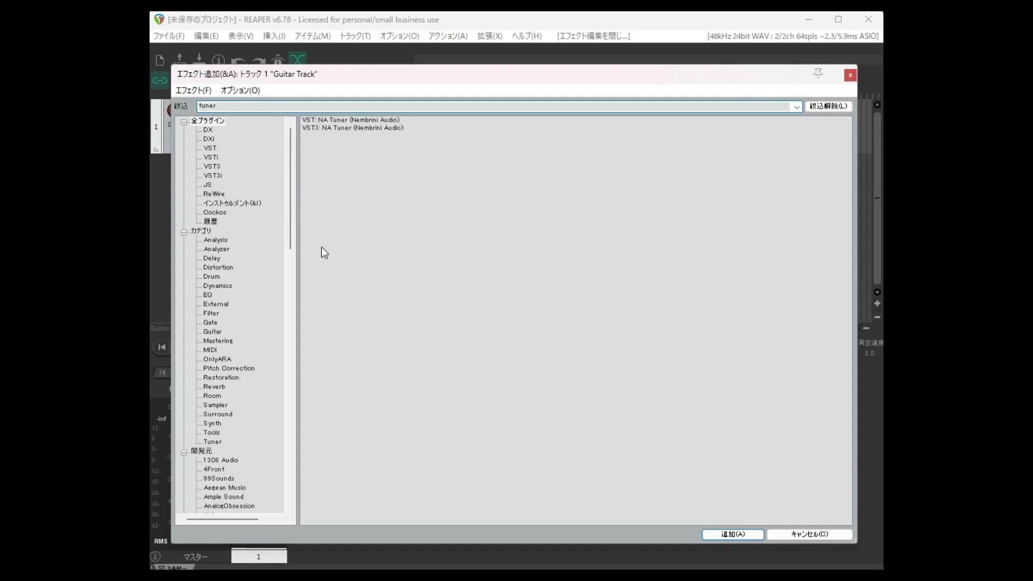
pyautogui.press('BackSpace')
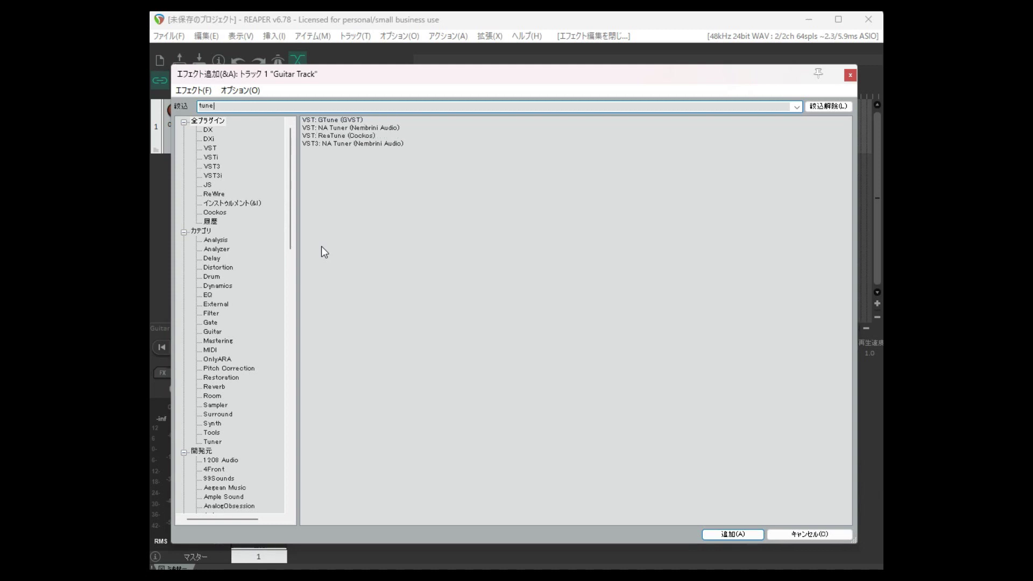
pyautogui.click(351, 135)
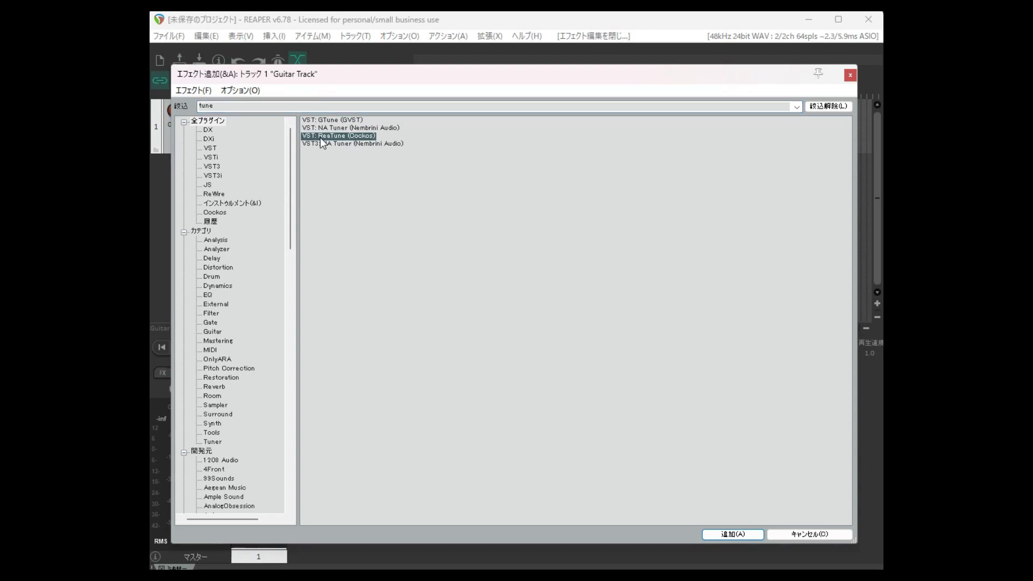
pyautogui.doubleClick(331, 137)
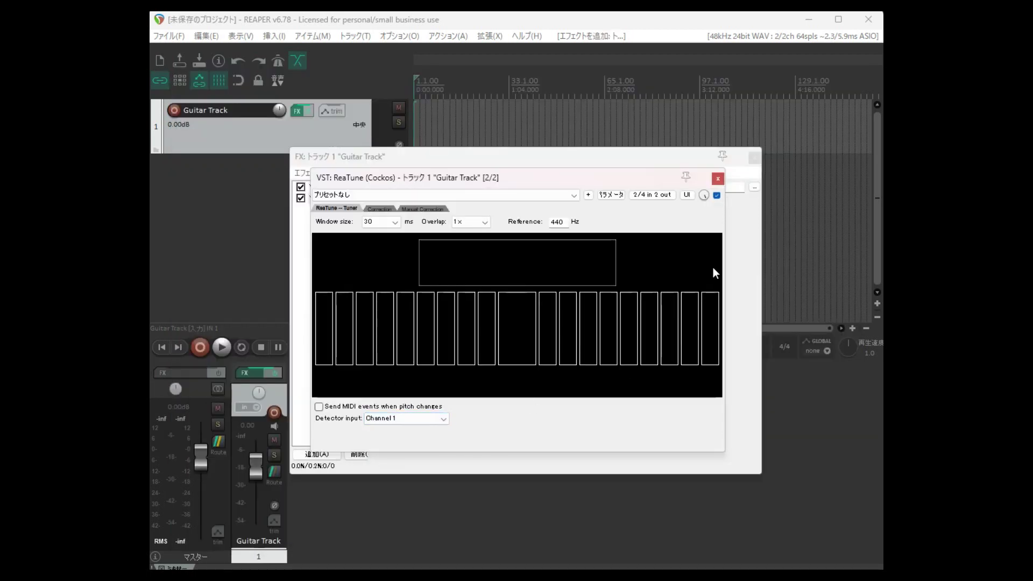
pyautogui.click(718, 179)
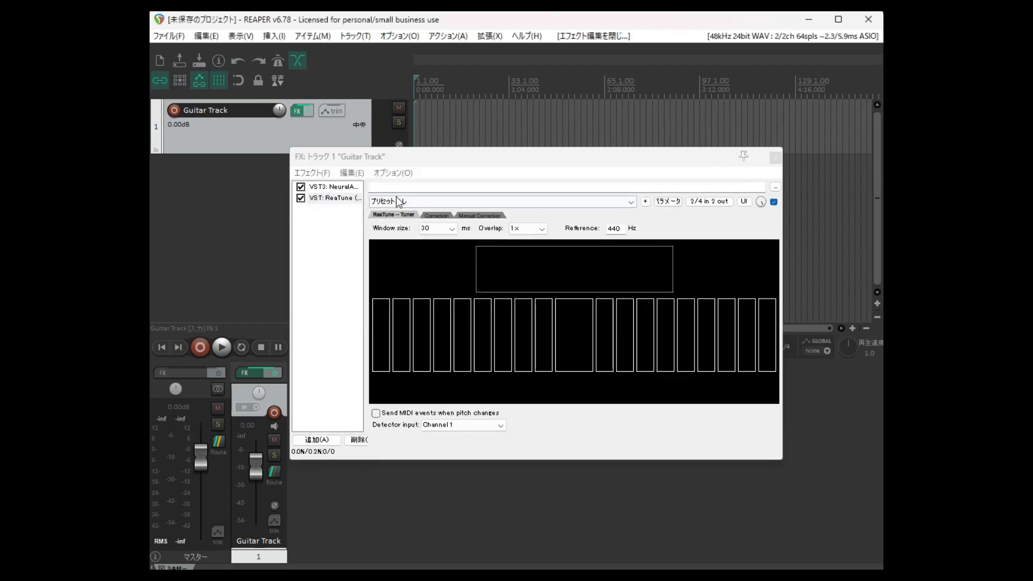
# Move ReaTune ahead of NeuralAmpModeler in Guitar Track's effect chain, display its tuner, and close the chain window
pyautogui.click(338, 198)
pyautogui.moveTo(337, 198); pyautogui.dragTo(340, 188)
pyautogui.click(341, 199)
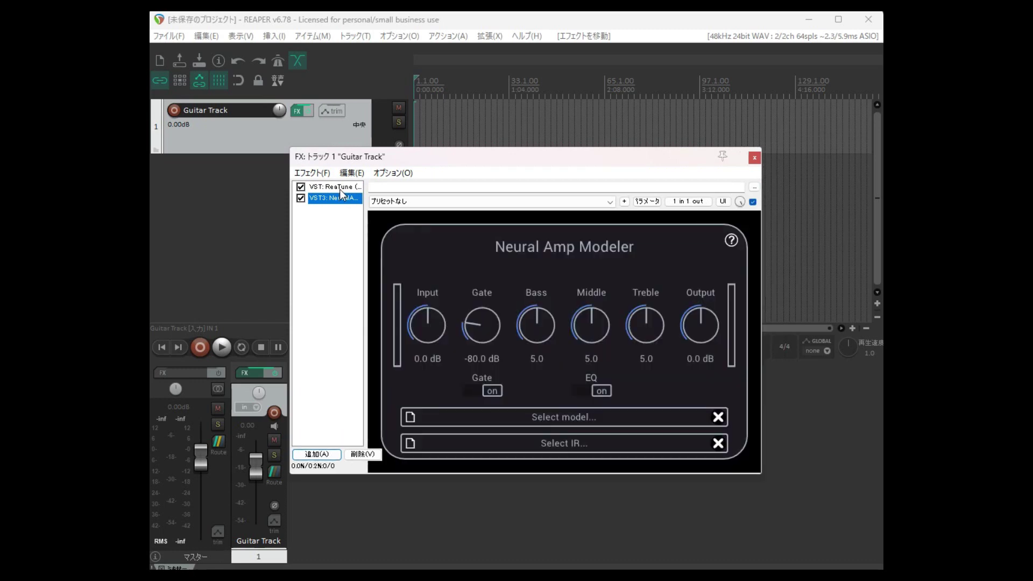
pyautogui.click(340, 189)
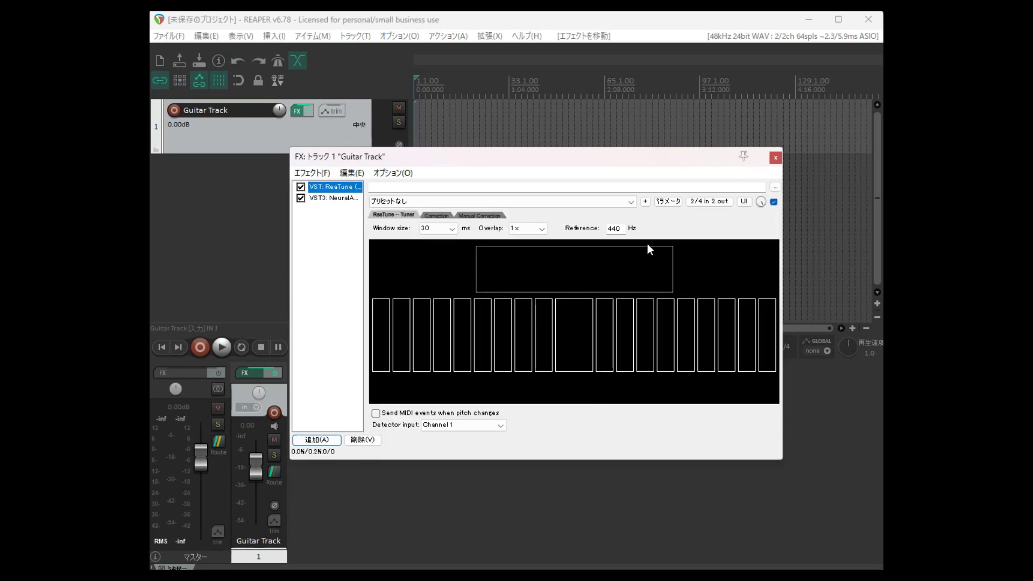
pyautogui.click(775, 157)
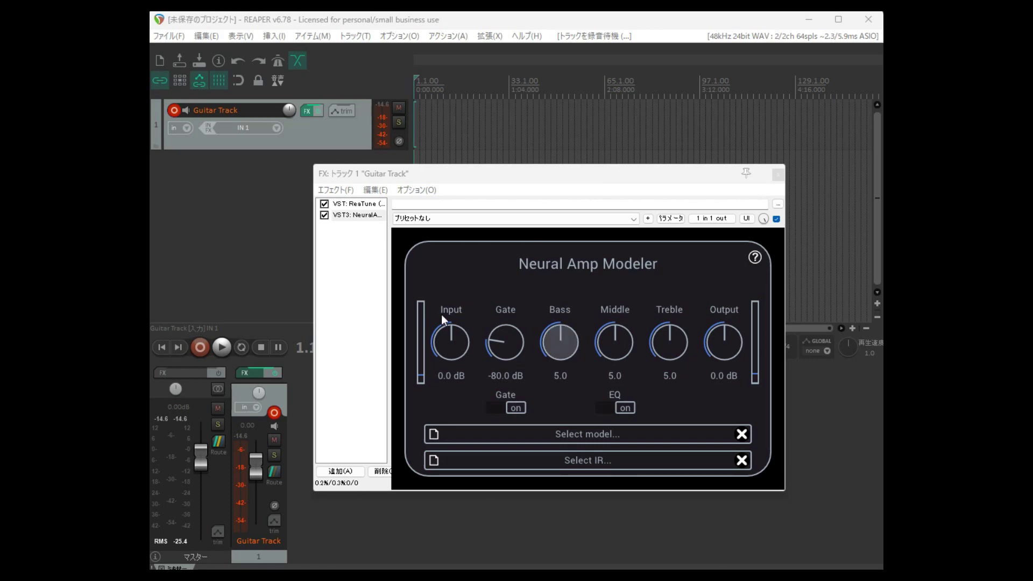
# Display NeuralAmpModeler in the effect chain, and switch Guitar Track's record arming off and on again
pyautogui.click(356, 204)
pyautogui.click(356, 215)
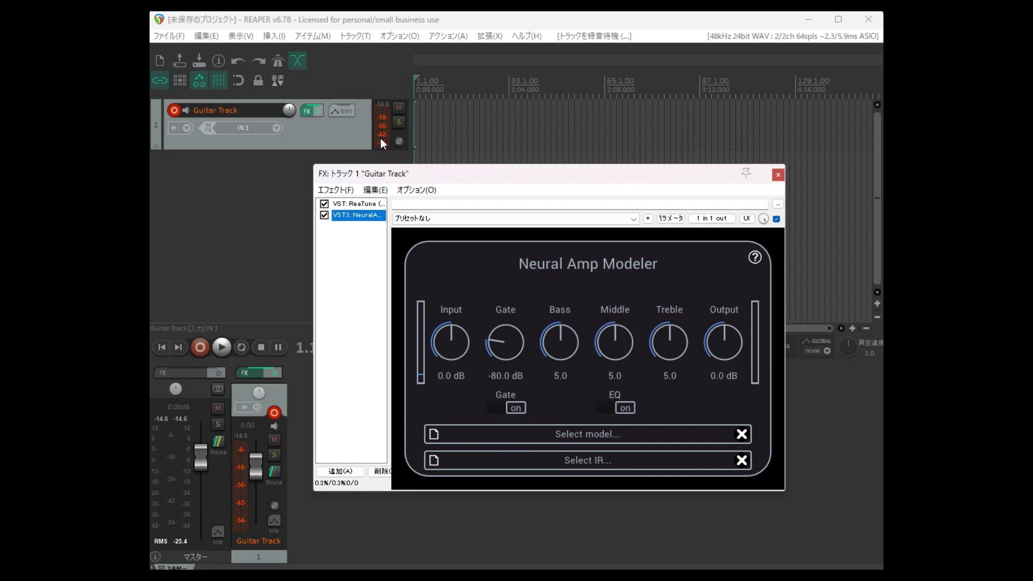
pyautogui.click(176, 110)
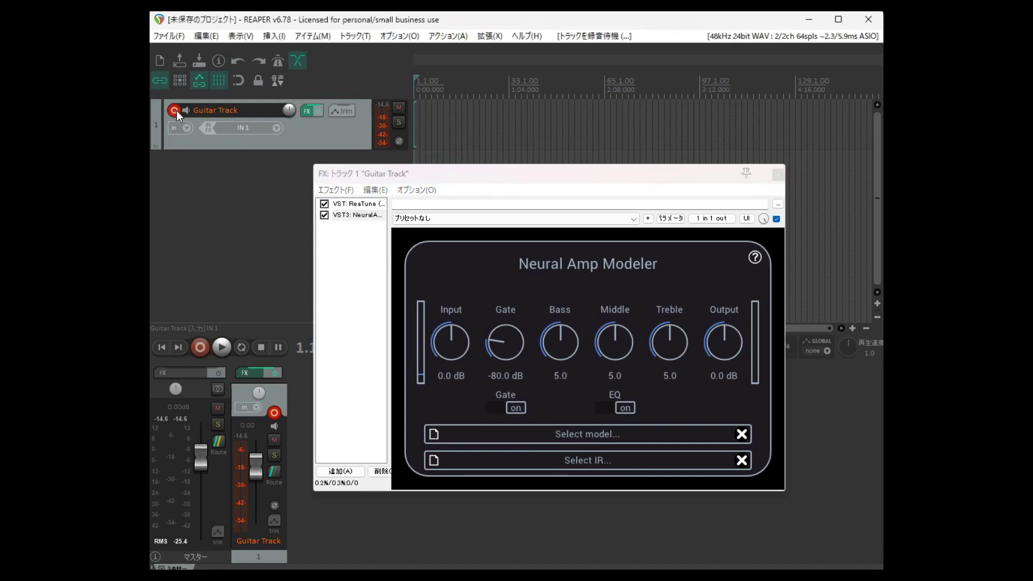
pyautogui.click(175, 110)
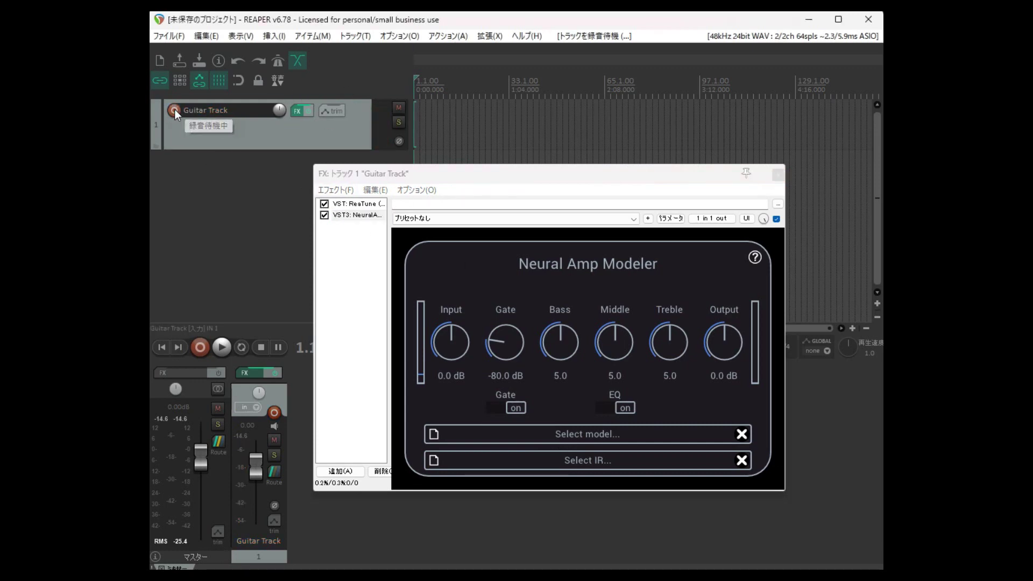
pyautogui.click(174, 110)
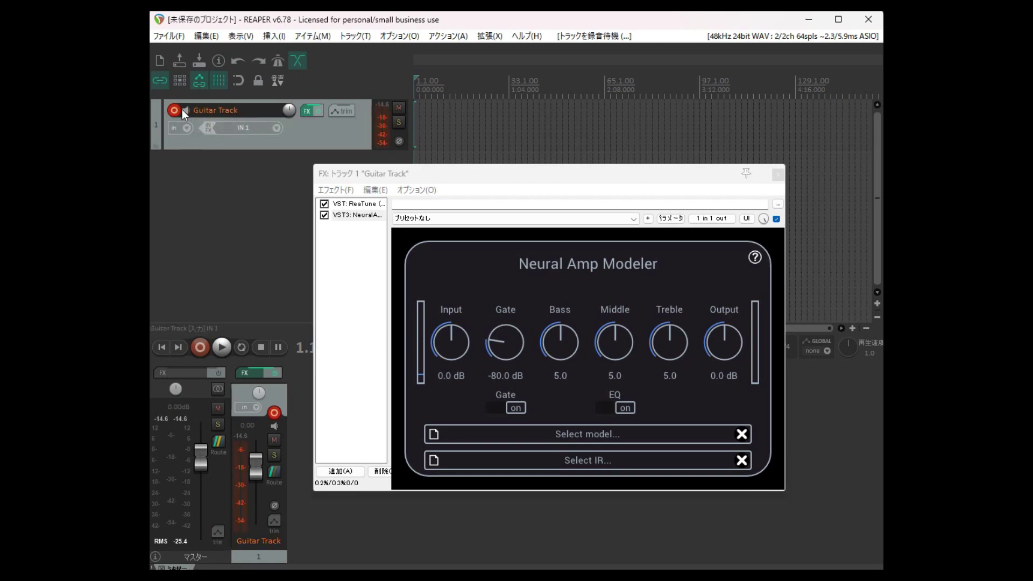
# Set ReaTune's reference pitch to 448 Hz and start recording Guitar Track to check the guitar's tuning
pyautogui.click(353, 204)
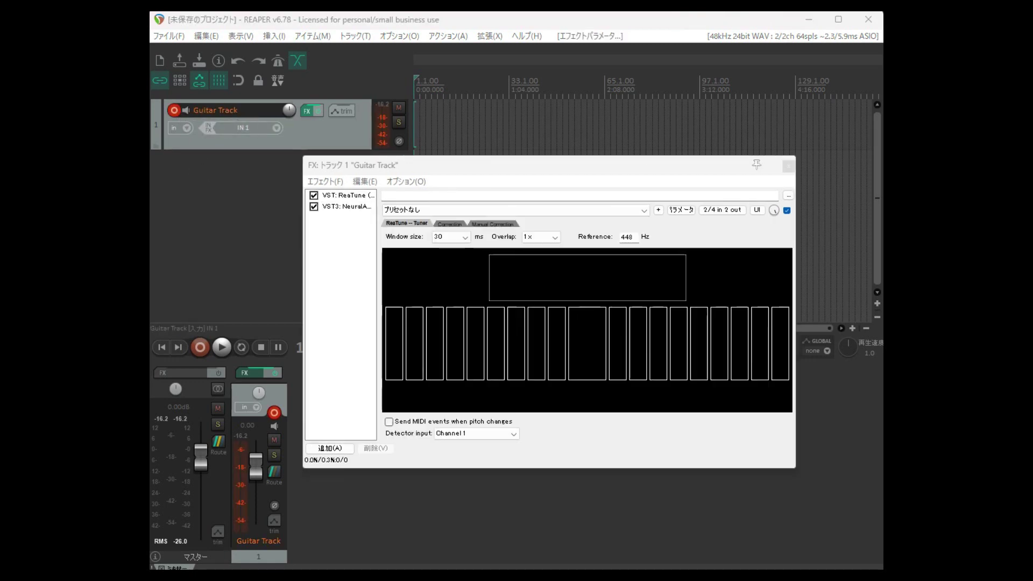
pyautogui.click(563, 457)
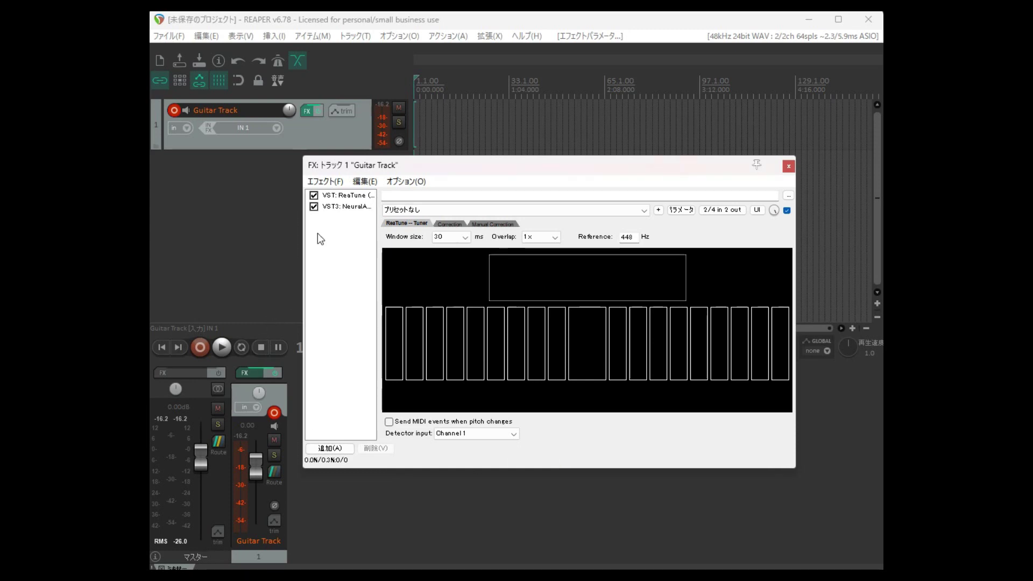
pyautogui.click(506, 541)
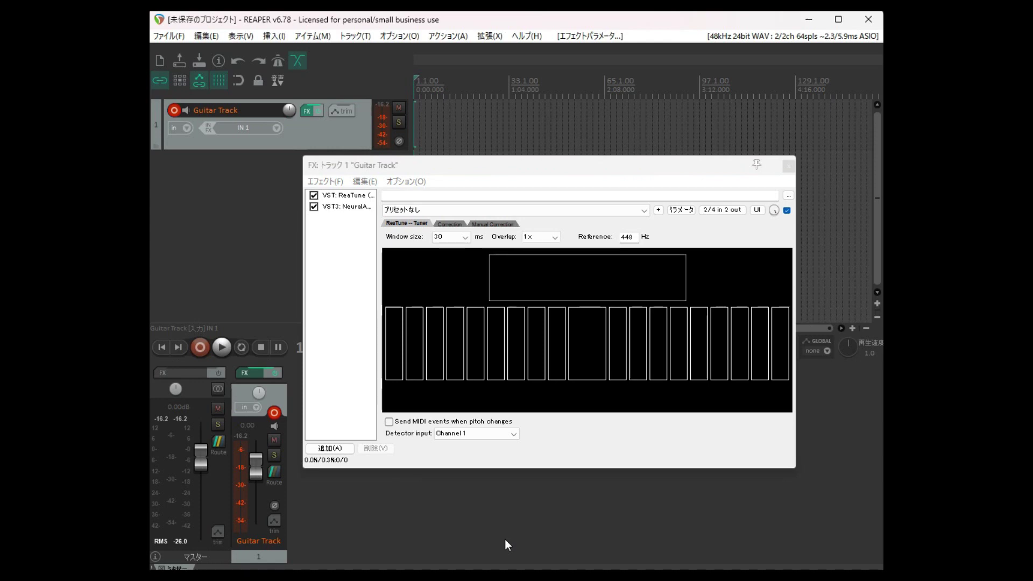
pyautogui.press('space')
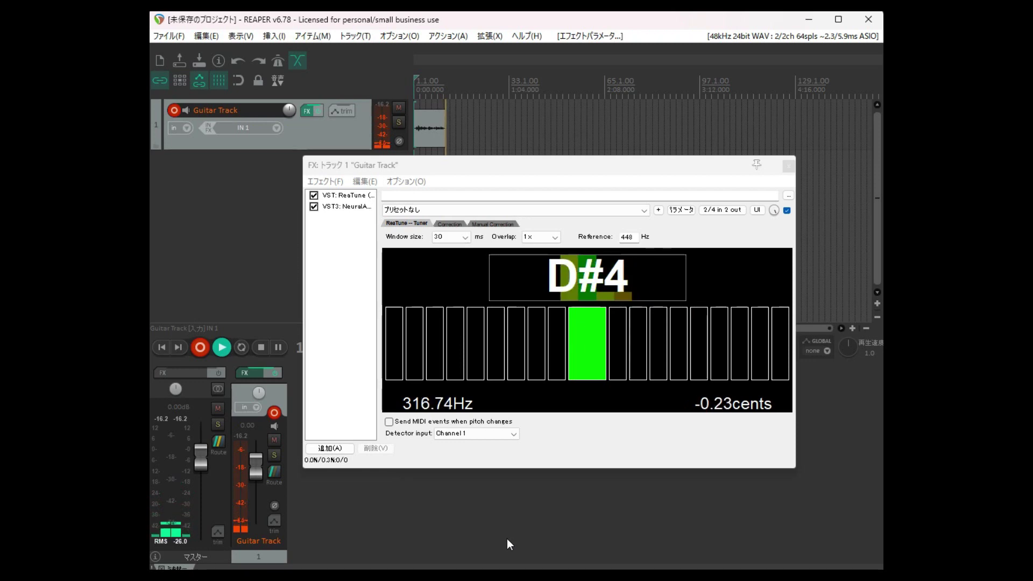
# Load Marshall AFD100 AFD Mode.nam from the 1 NAM Profiles folder into Neural Amp Modeler, and lower the master volume to -3.04 dB
pyautogui.click(347, 206)
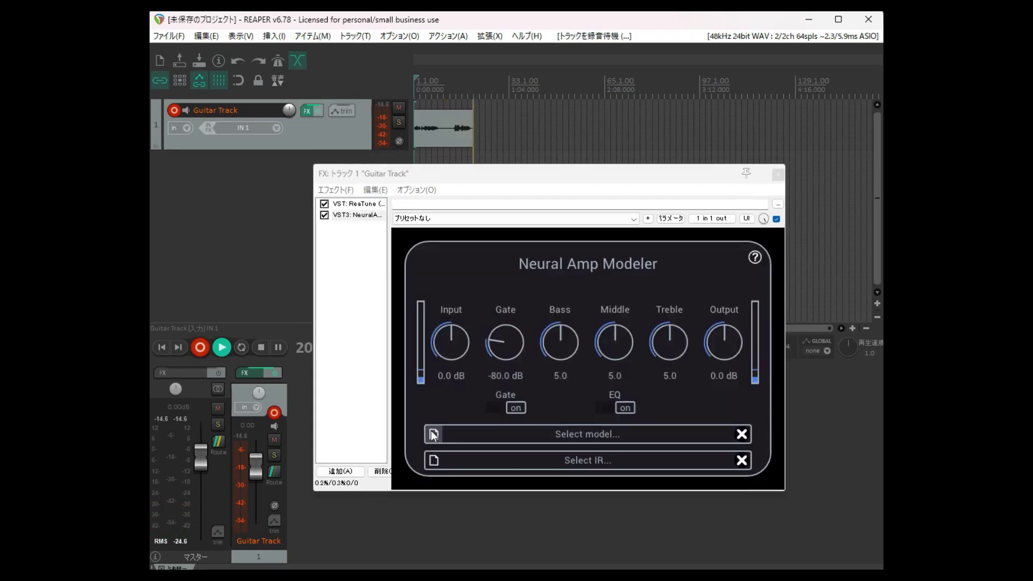
pyautogui.click(576, 458)
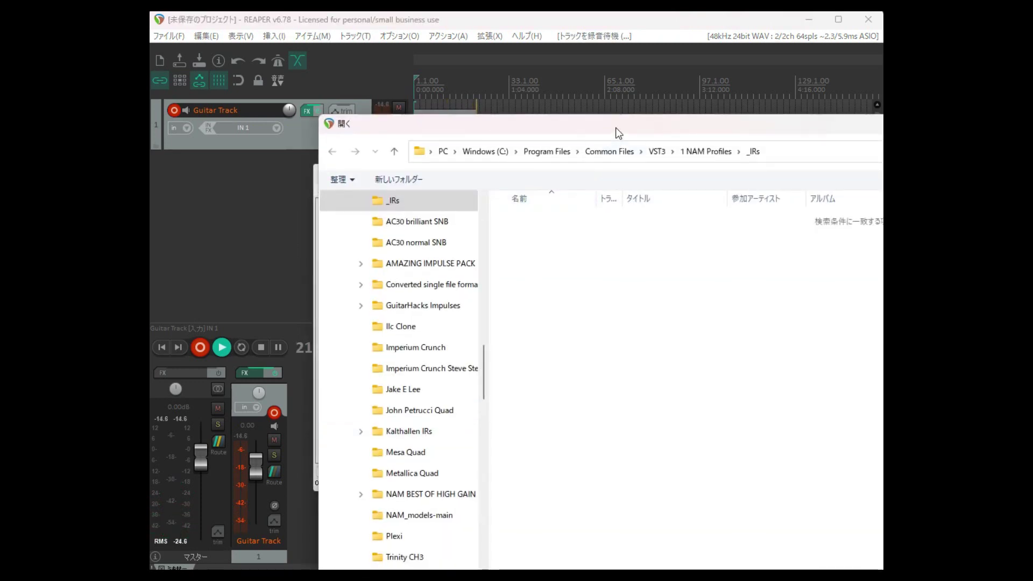
pyautogui.moveTo(615, 127); pyautogui.dragTo(553, 110)
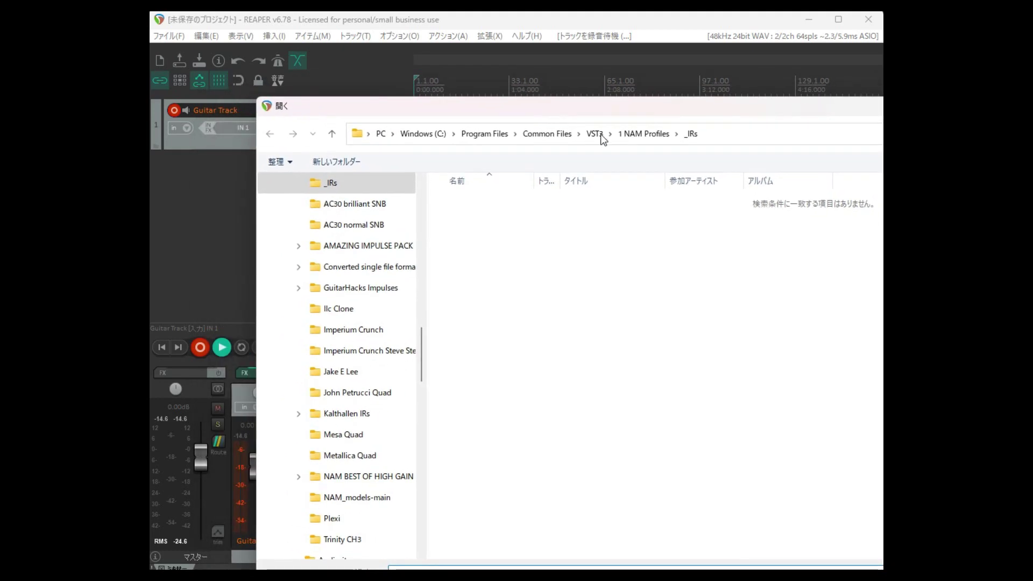
pyautogui.click(628, 135)
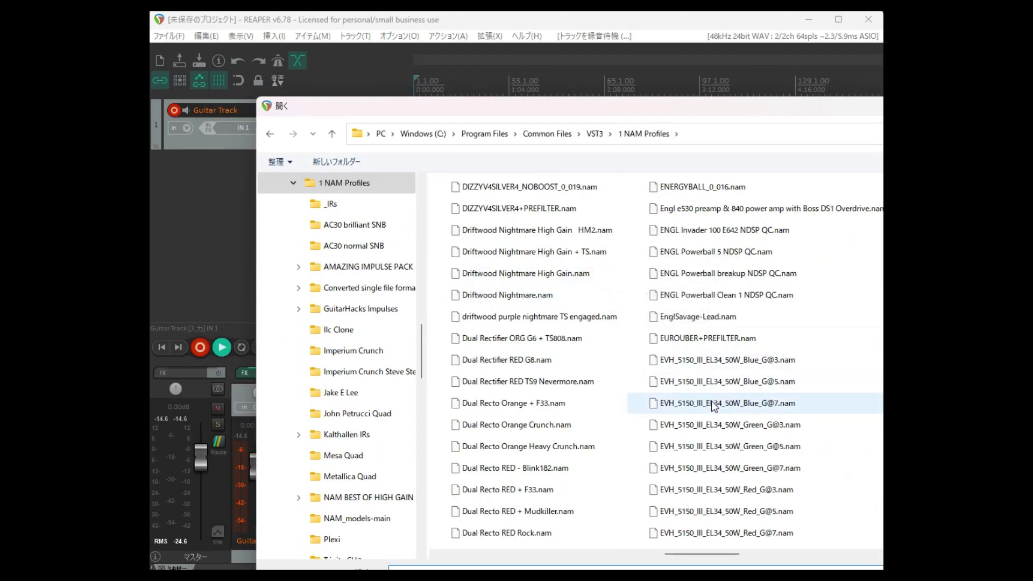
pyautogui.scroll(-8, 713, 406)
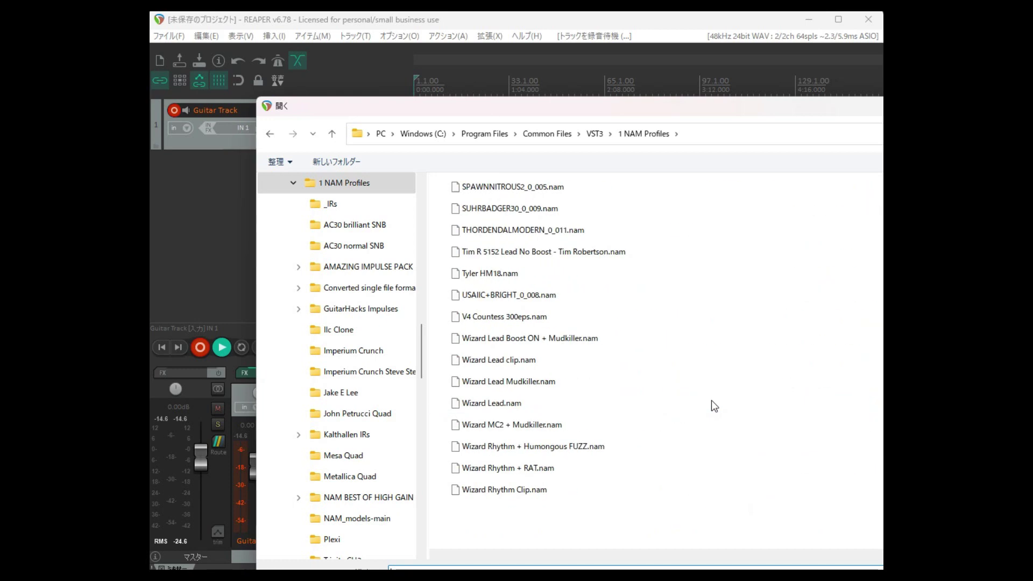
pyautogui.scroll(2, 714, 406)
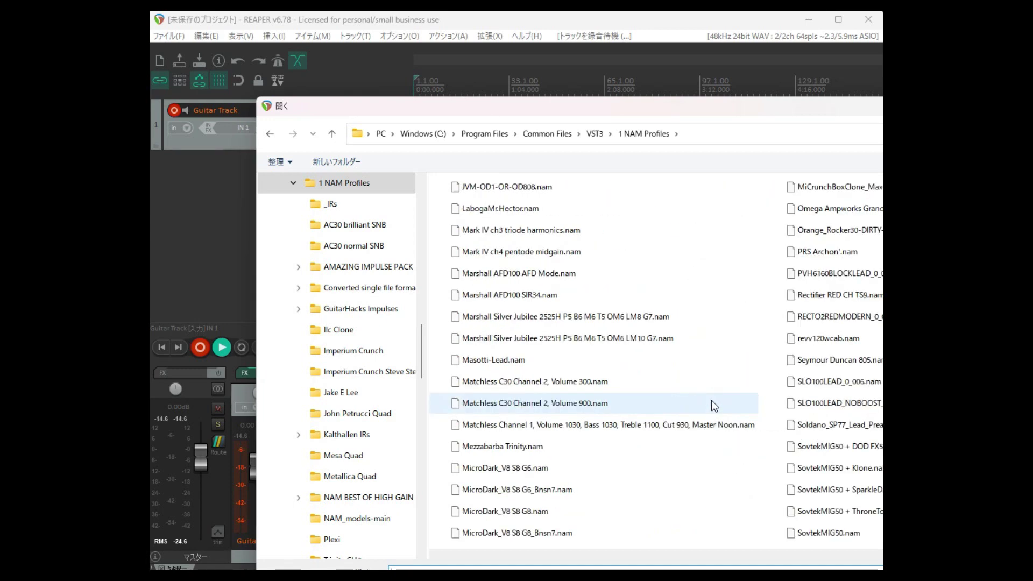
pyautogui.click(526, 275)
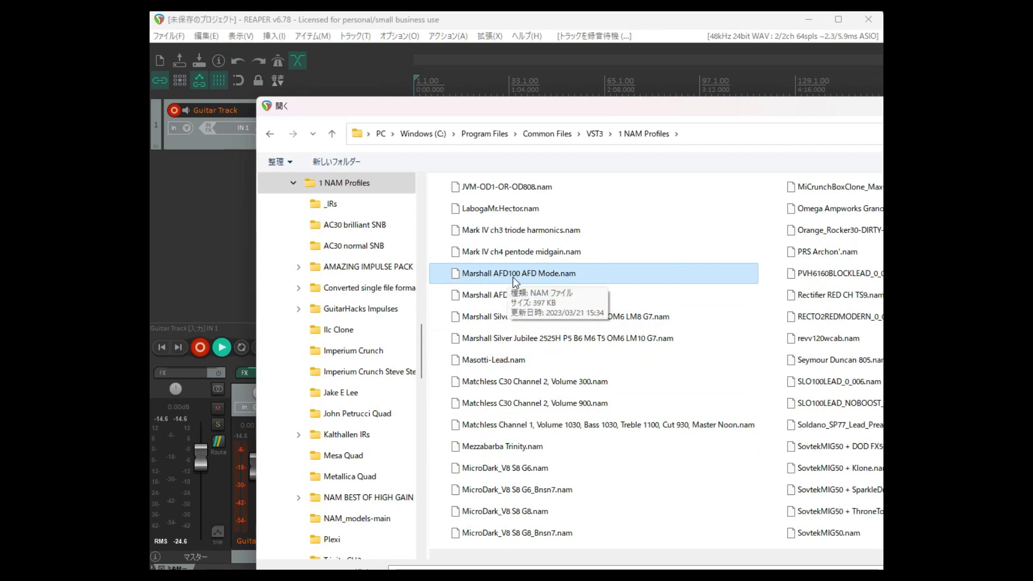
pyautogui.doubleClick(512, 275)
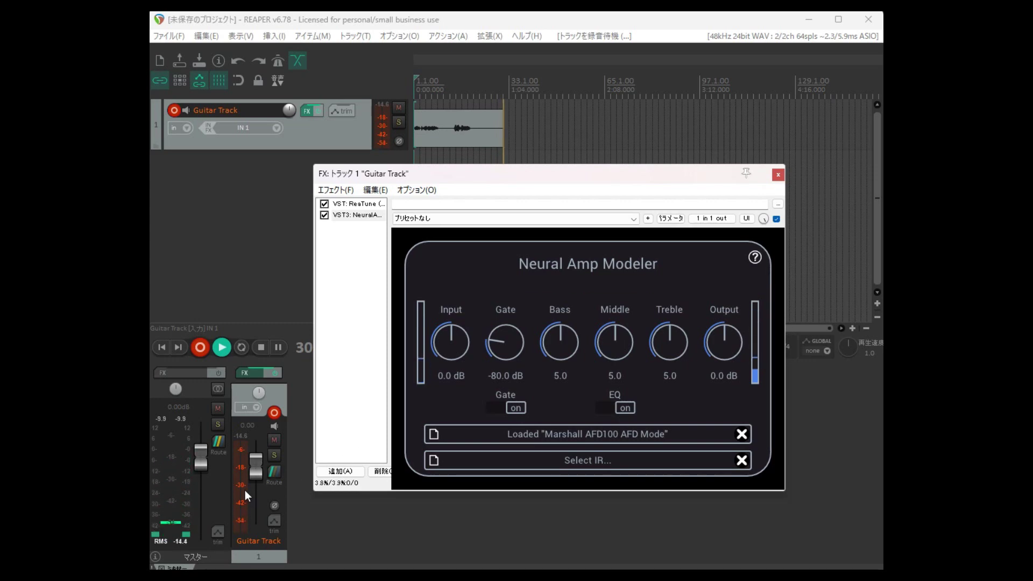
pyautogui.scroll(-3, 204, 464)
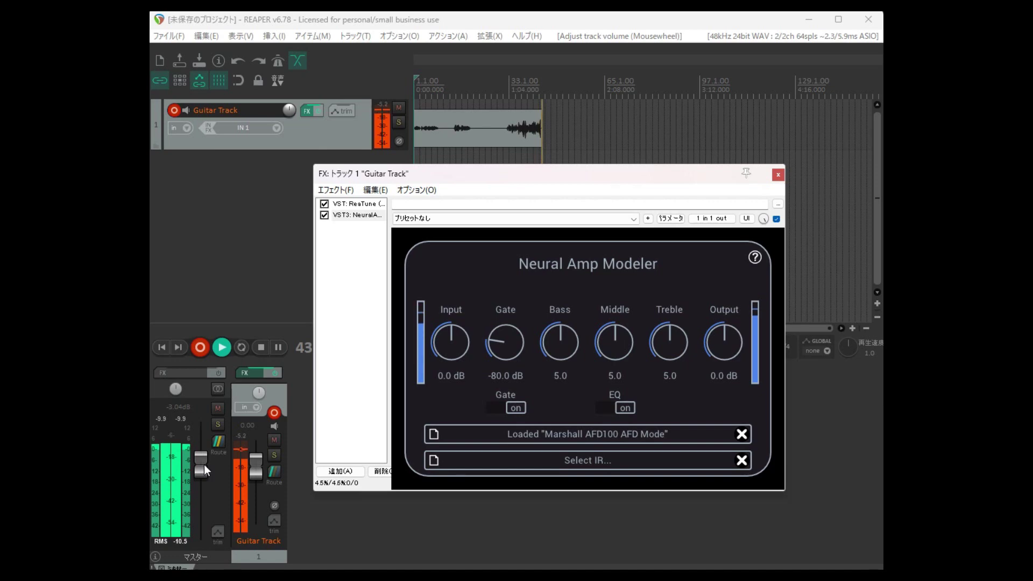
pyautogui.click(205, 464)
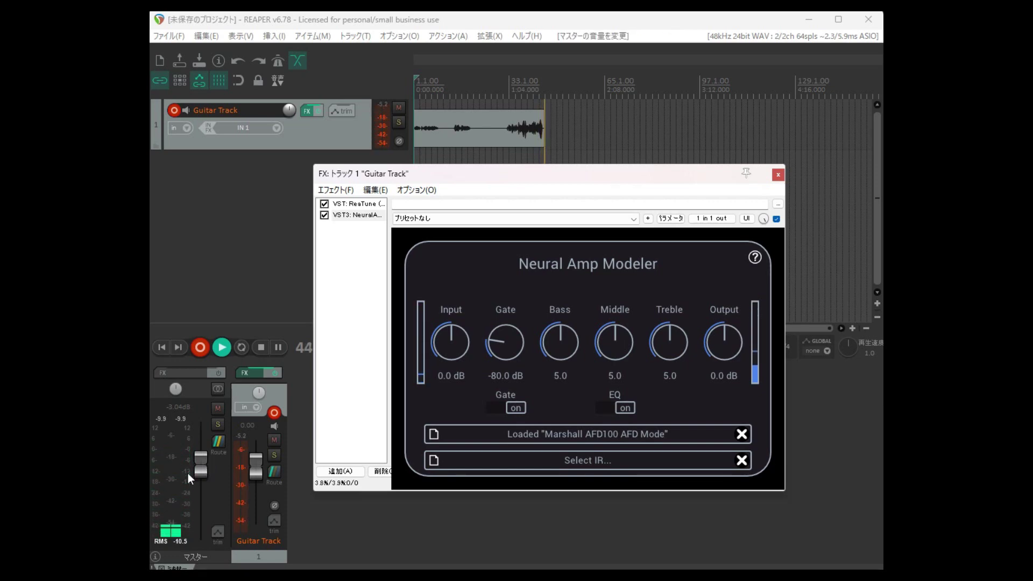
# Load the impulse response MESA SM57 + 160.wav from the _IRs folder into Neural Amp Modeler and lower its Output to -4.0 dB
pyautogui.click(433, 461)
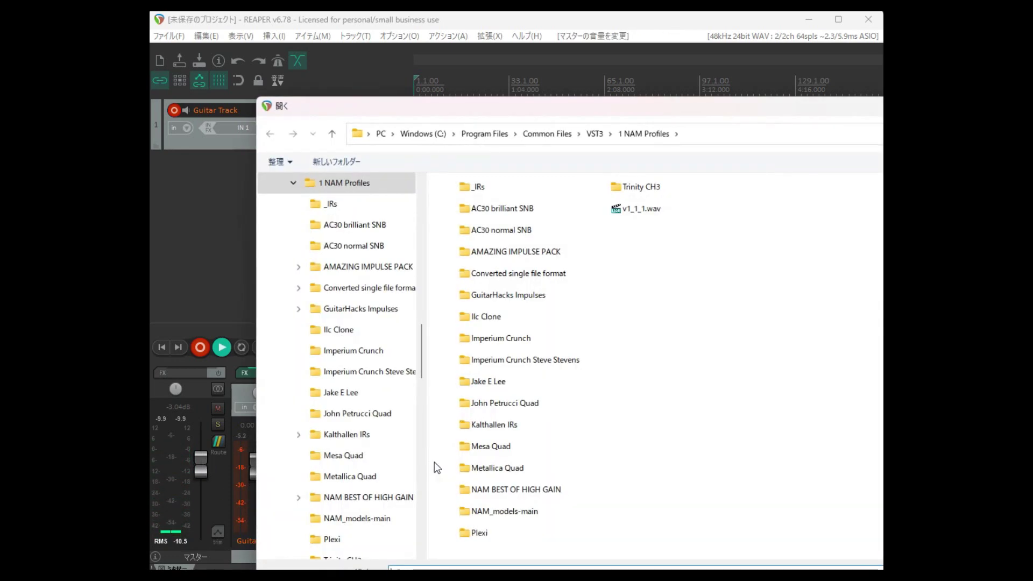
pyautogui.doubleClick(495, 188)
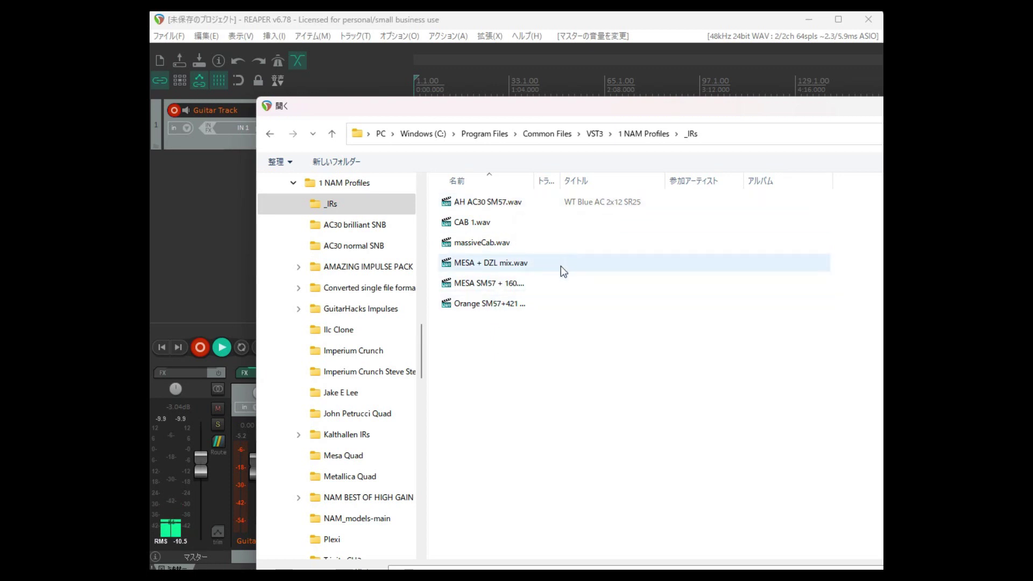
pyautogui.moveTo(531, 183); pyautogui.dragTo(603, 183)
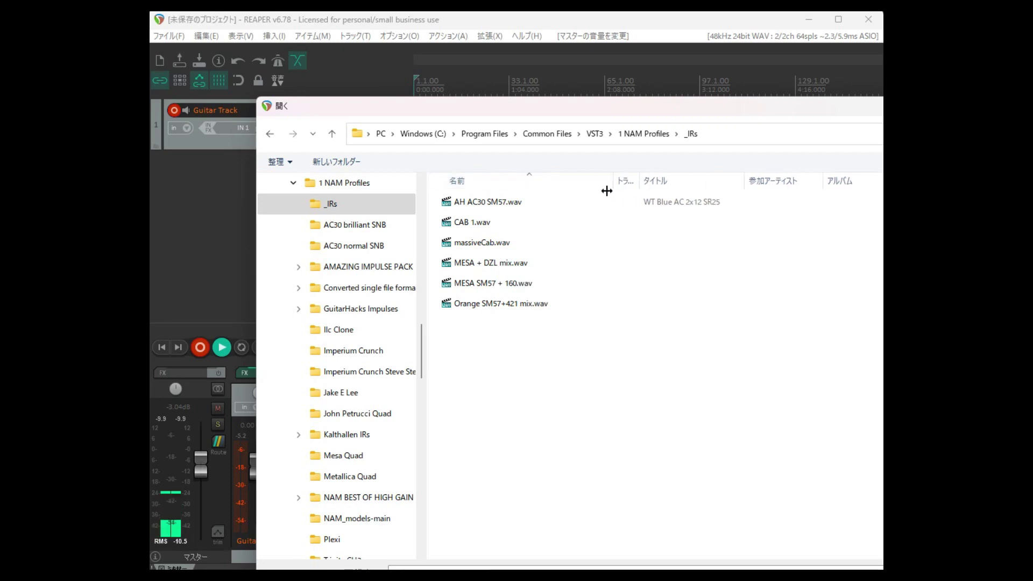
pyautogui.click(502, 287)
pyautogui.doubleClick(502, 287)
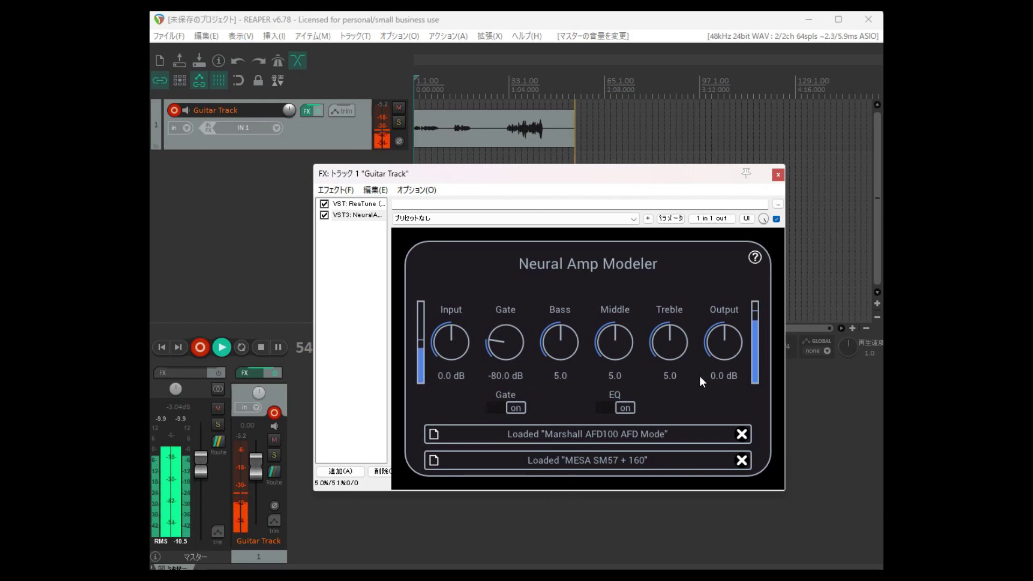
pyautogui.moveTo(714, 350); pyautogui.dragTo(721, 357)
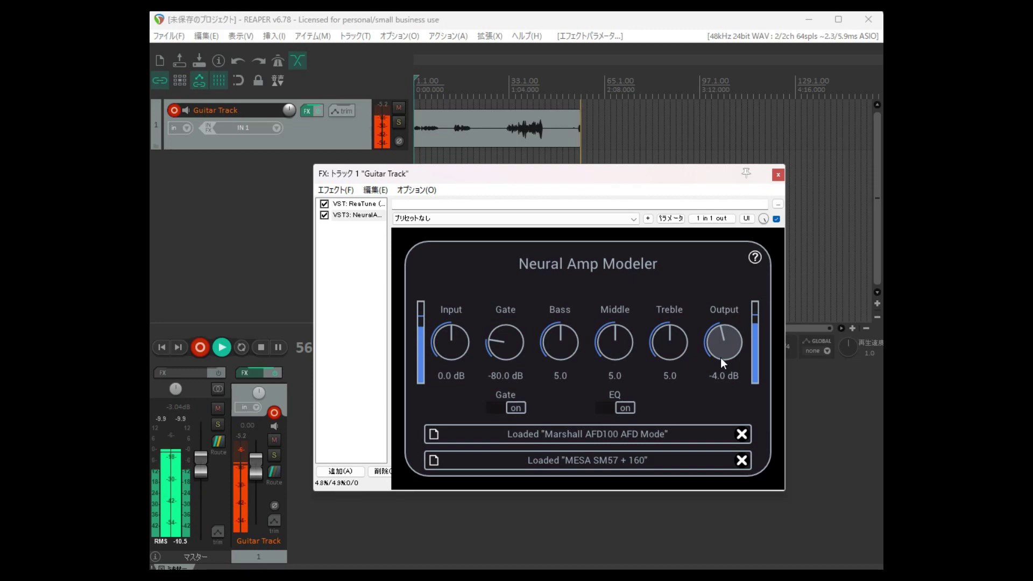
# Raise Neural Amp Modeler's Output to 0.0 dB and review its settings in Guitar Track's effect chain
pyautogui.moveTo(720, 357)
pyautogui.mouseDown()
pyautogui.moveTo(709, 341)
pyautogui.moveTo(718, 338)
pyautogui.mouseUp()
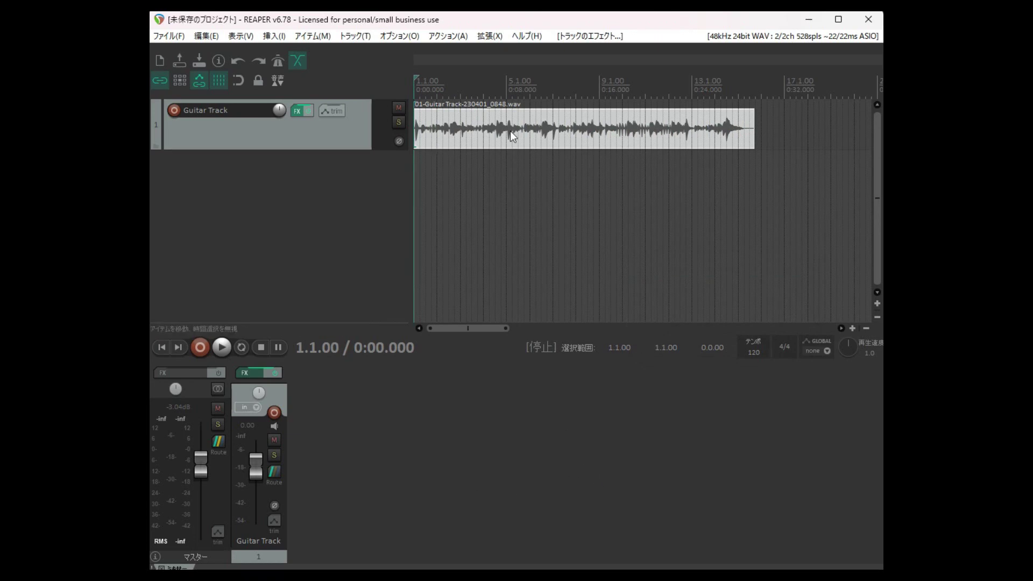
pyautogui.click(299, 114)
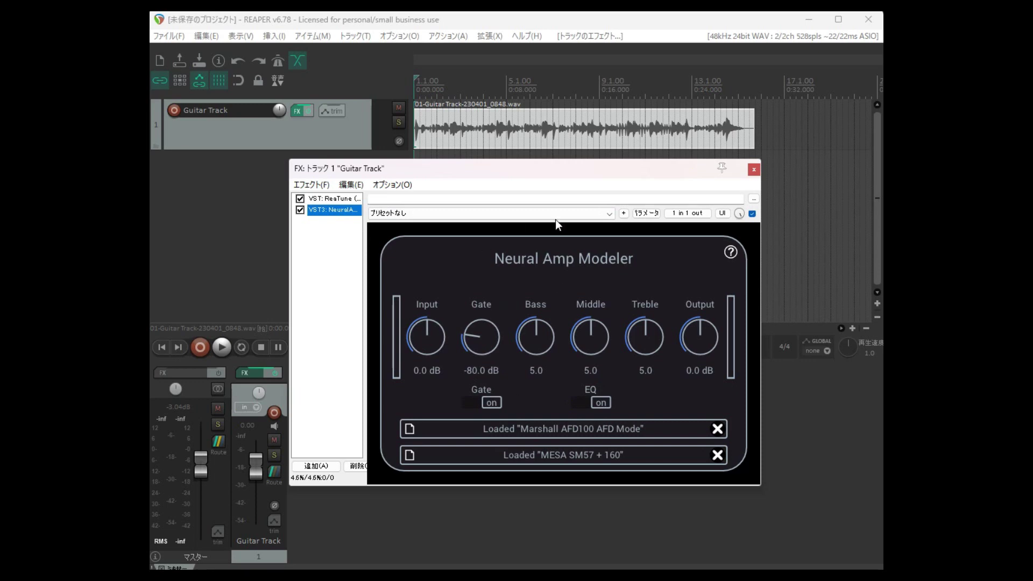
pyautogui.click(754, 170)
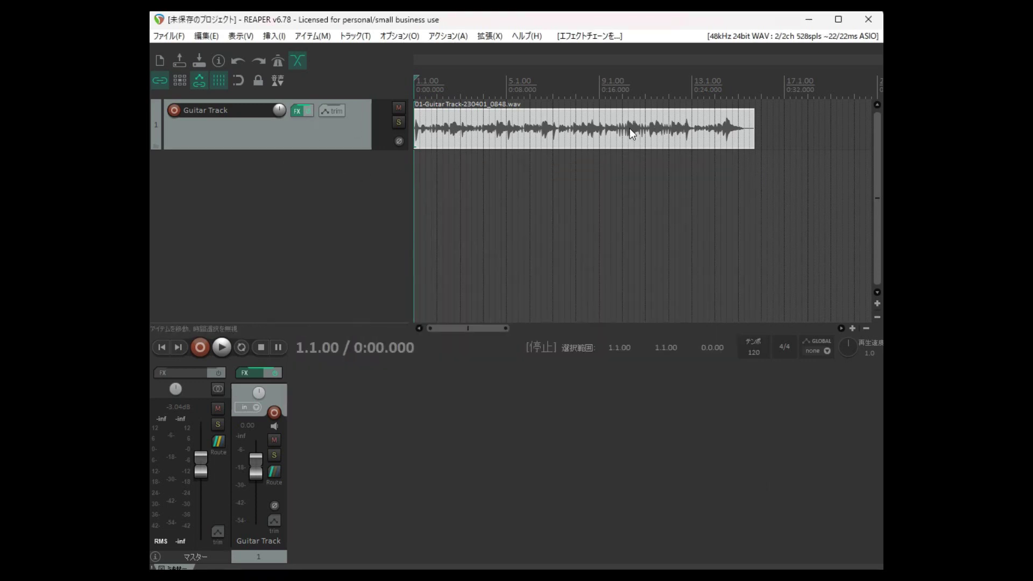
# Bypass Guitar Track's effects and play part of the recorded take to hear the dry guitar sound
pyautogui.click(309, 111)
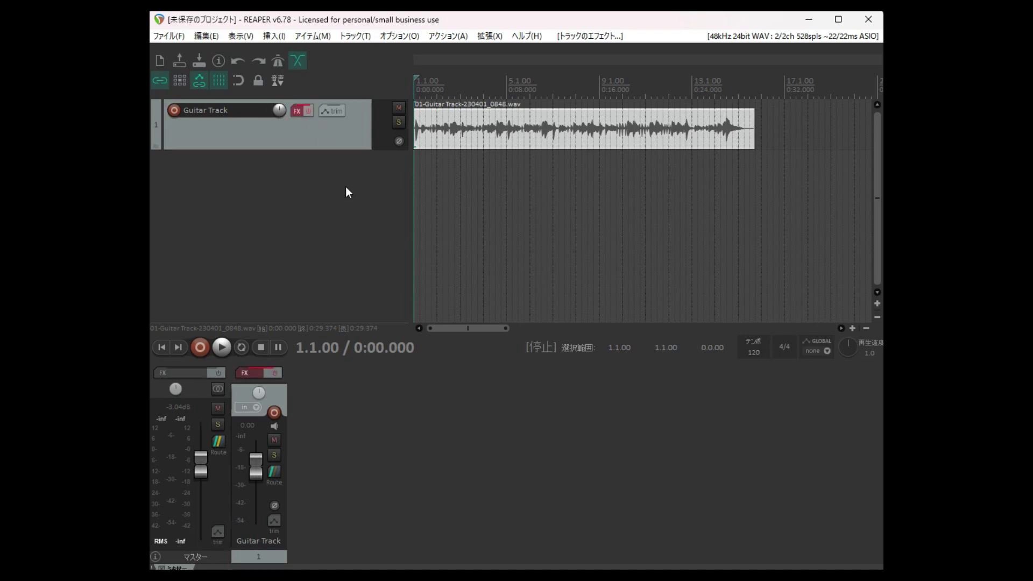
pyautogui.press('space')
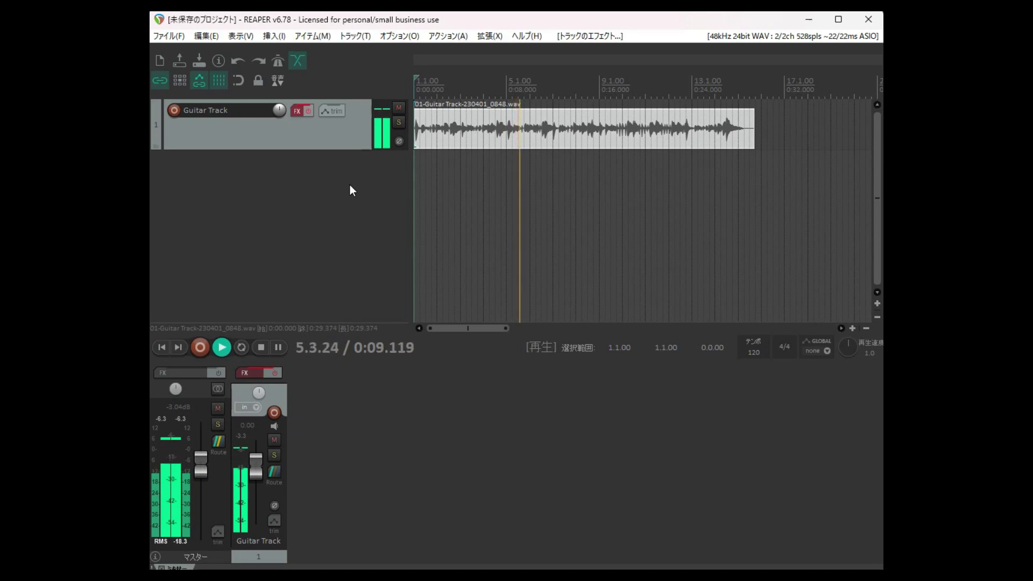
pyautogui.press('space')
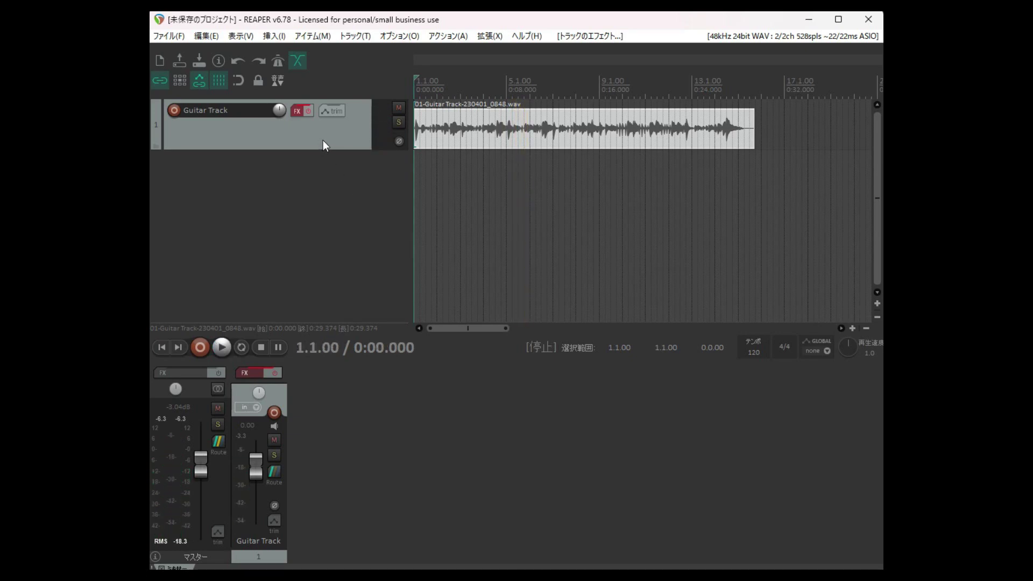
# Re-enable Guitar Track's effects and play the recorded take to hear it with the amp sound
pyautogui.click(315, 129)
pyautogui.click(307, 111)
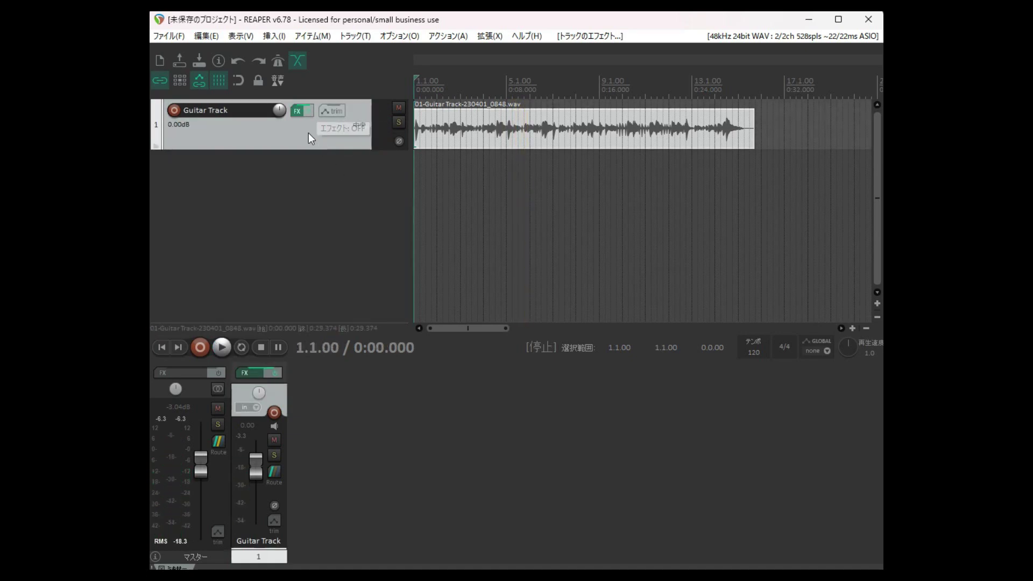
pyautogui.click(345, 207)
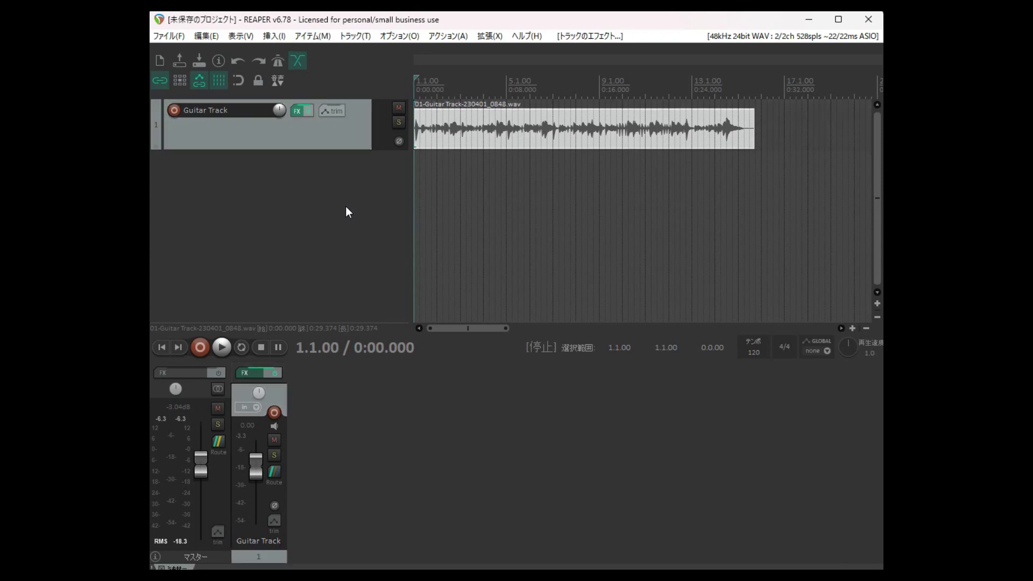
pyautogui.press('space')
pyautogui.click(560, 457)
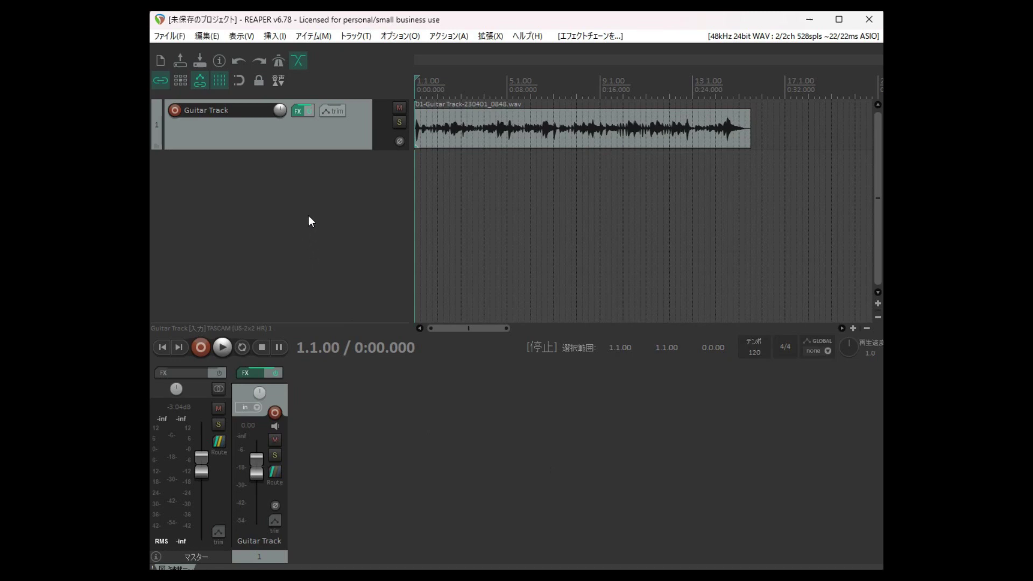
pyautogui.press('space')
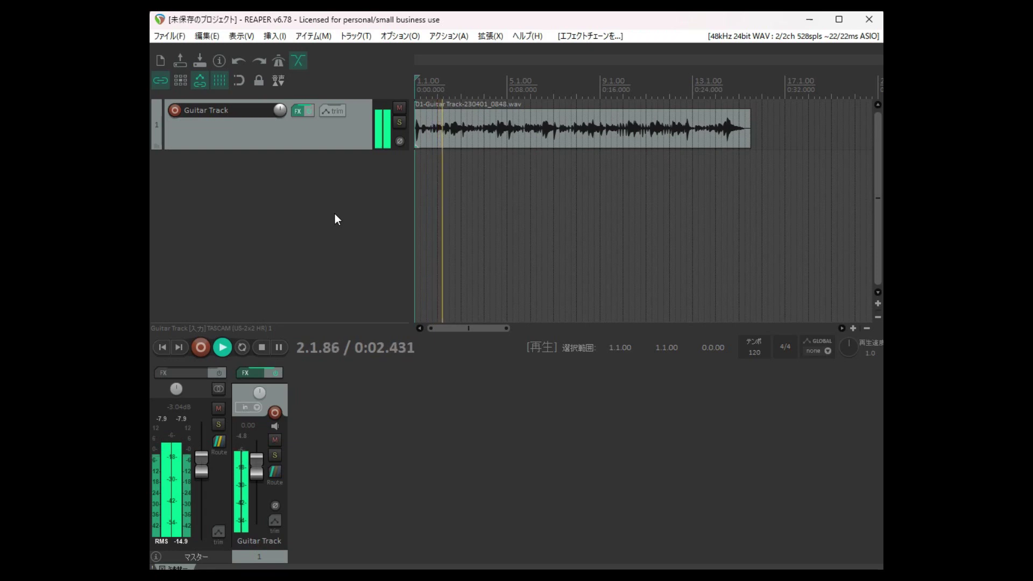
pyautogui.press('space')
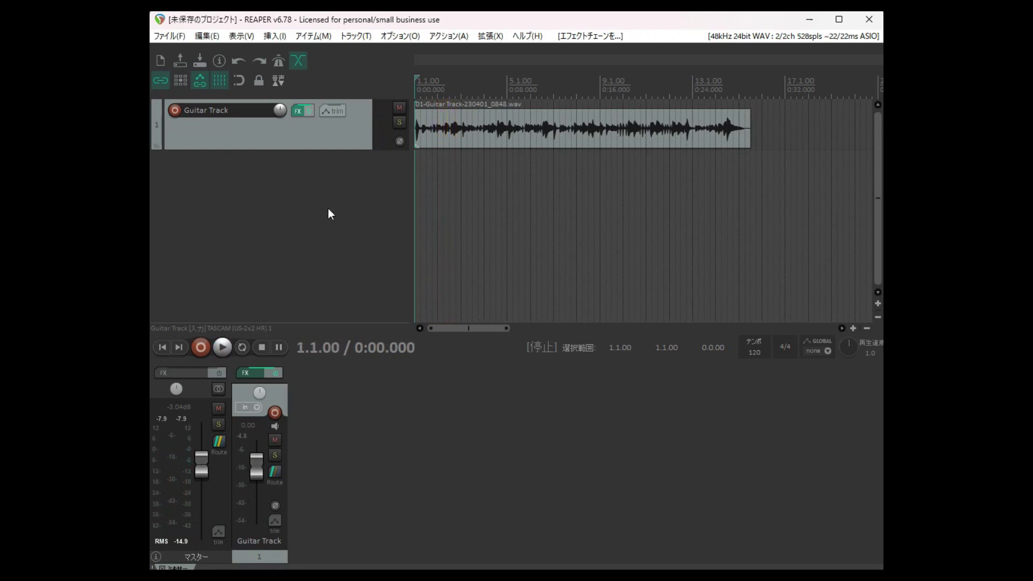
# Add TAL Reverb 4 Plugin from the Reverb folder to the end of Guitar Track's effect chain
pyautogui.click(299, 111)
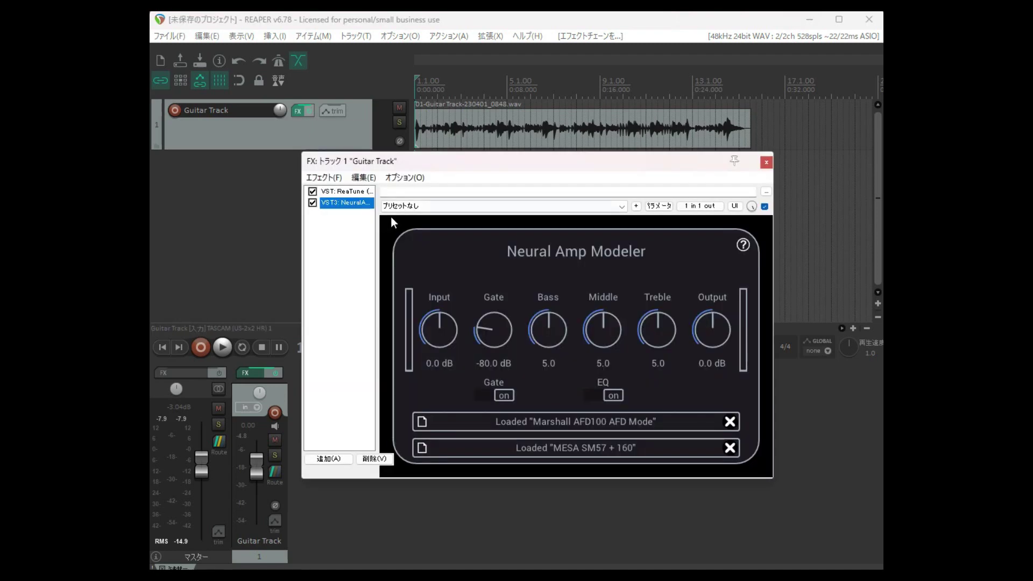
pyautogui.click(334, 460)
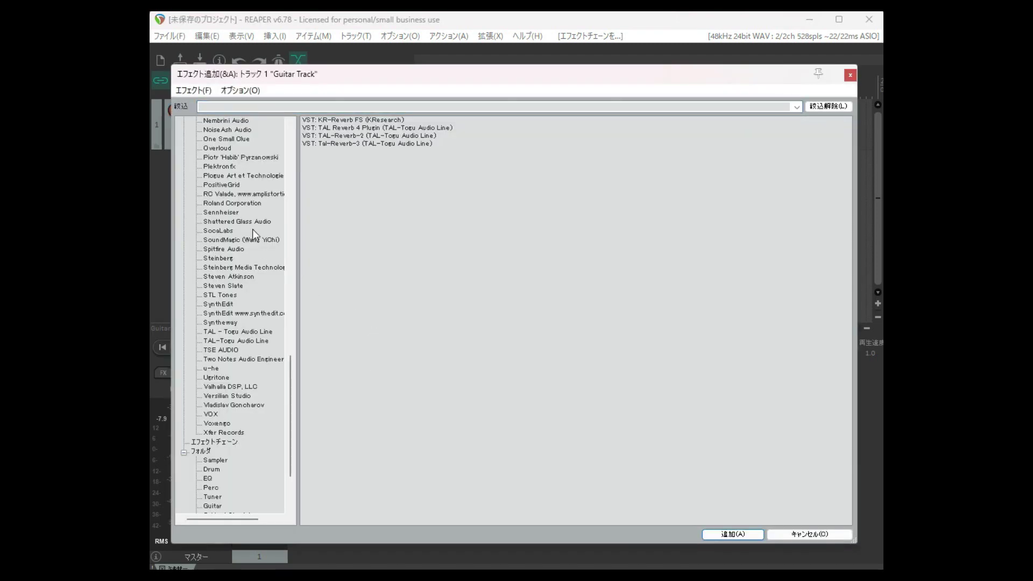
pyautogui.scroll(3, 253, 229)
pyautogui.scroll(-6, 253, 247)
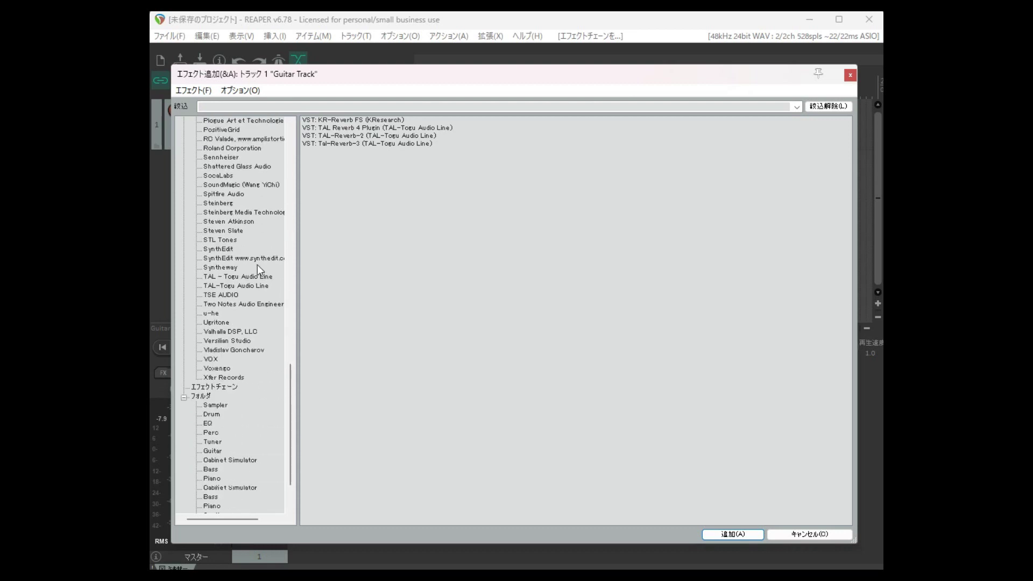
pyautogui.click(212, 478)
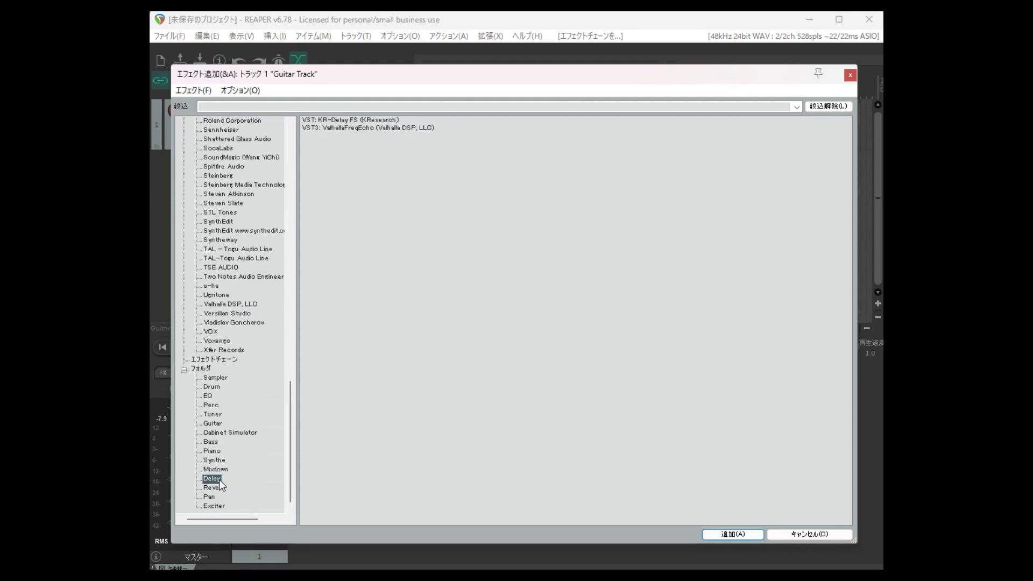
pyautogui.click(215, 488)
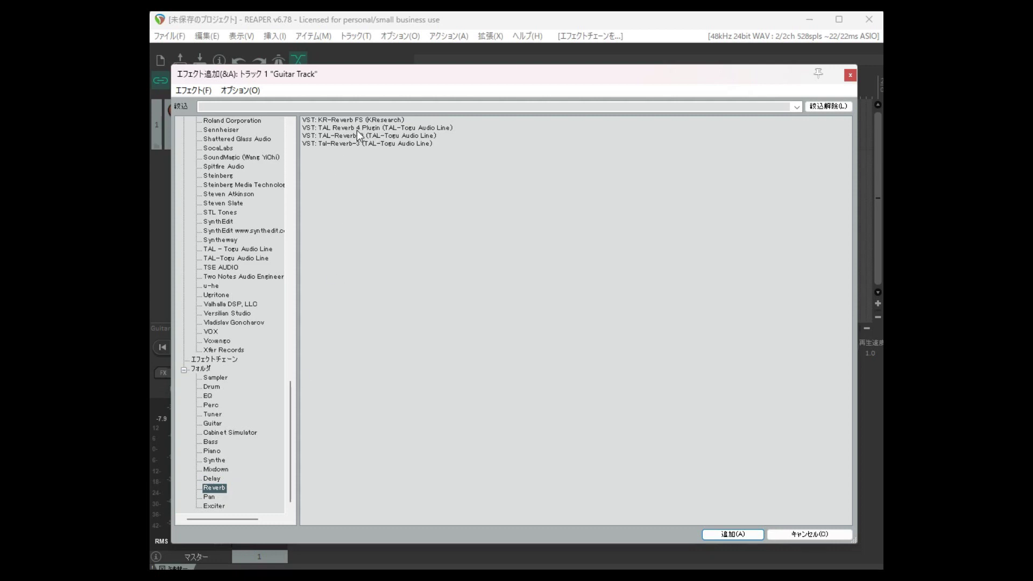
pyautogui.doubleClick(379, 130)
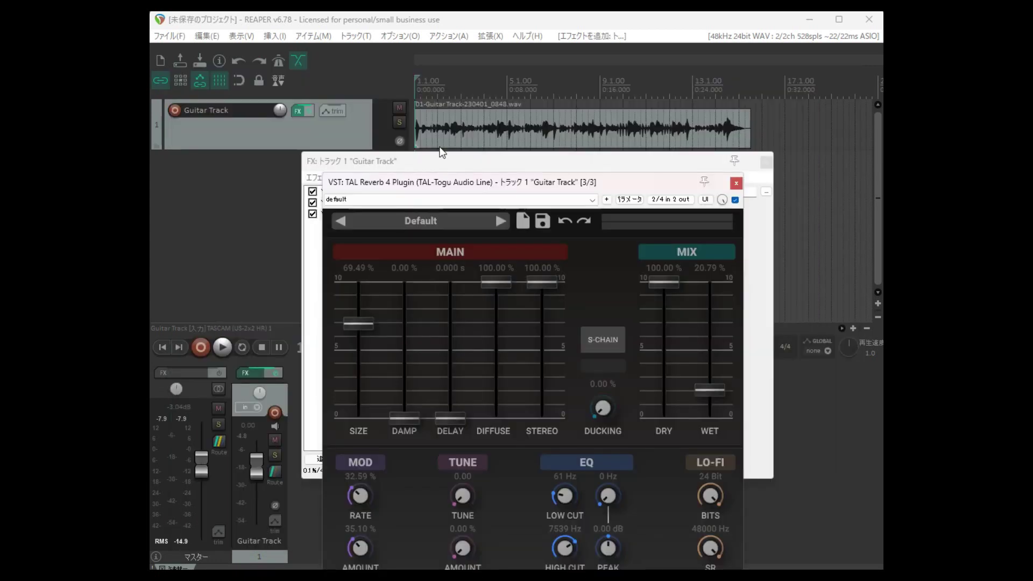
pyautogui.moveTo(551, 185); pyautogui.dragTo(546, 88)
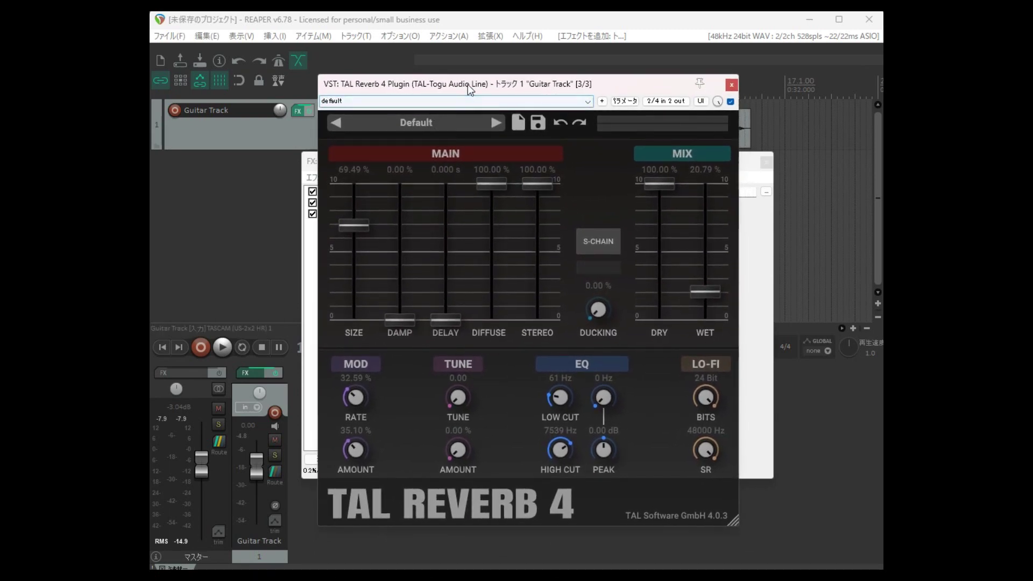
# Play the take, try TAL Reverb 4's Crystal Clear preset, and switch the reverb to the Short preset
pyautogui.press('space')
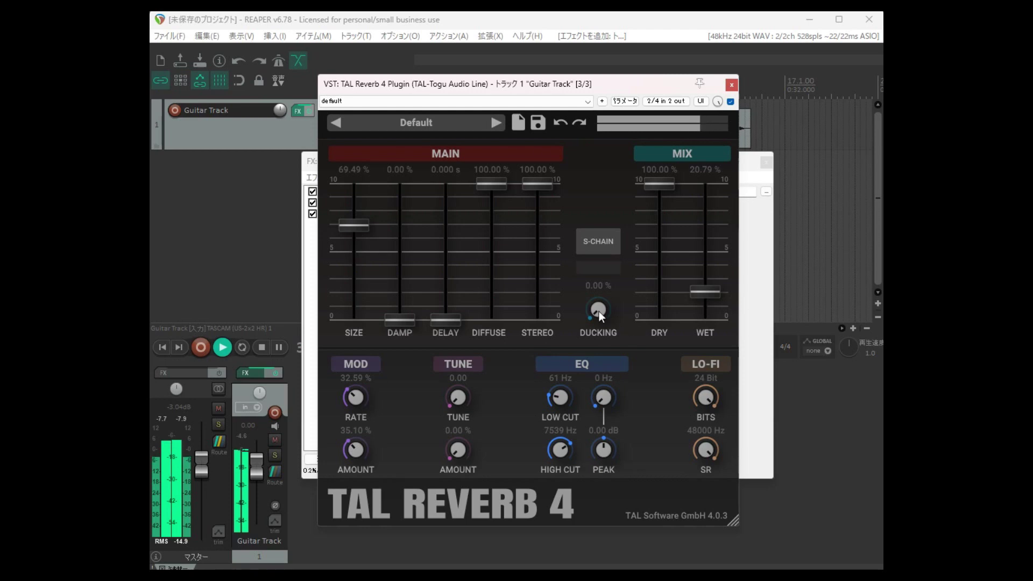
pyautogui.click(440, 122)
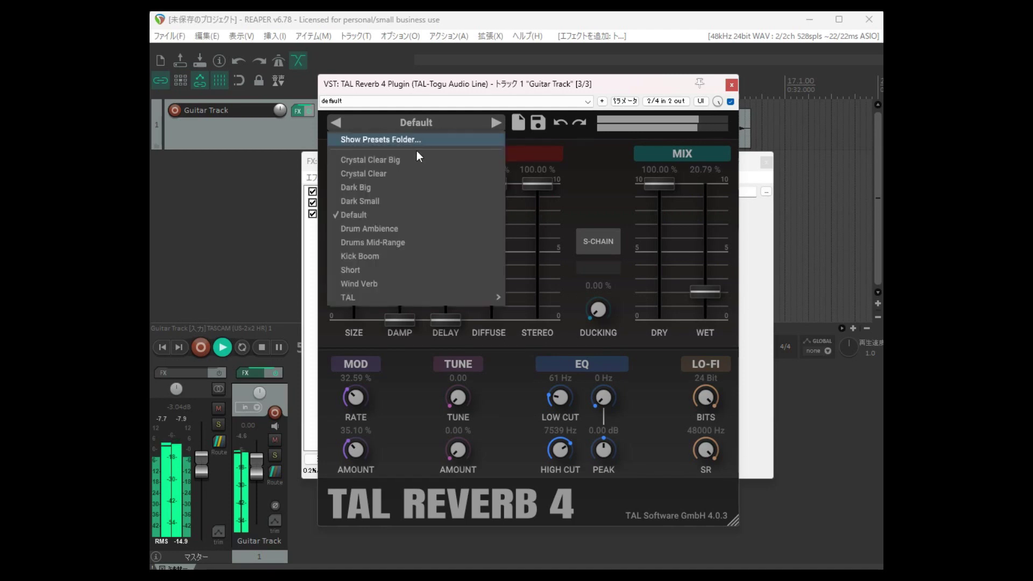
pyautogui.click(408, 173)
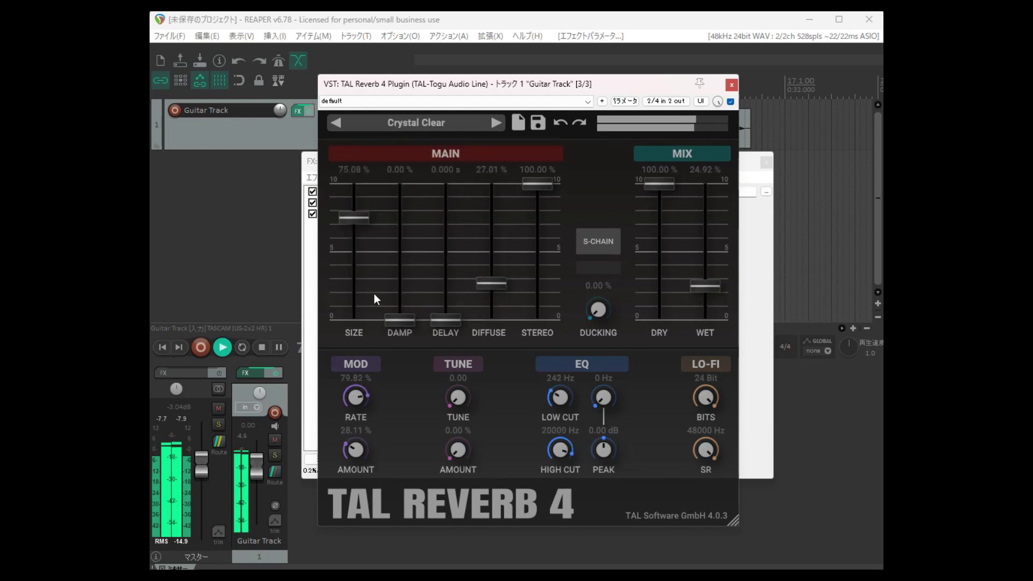
pyautogui.click(434, 124)
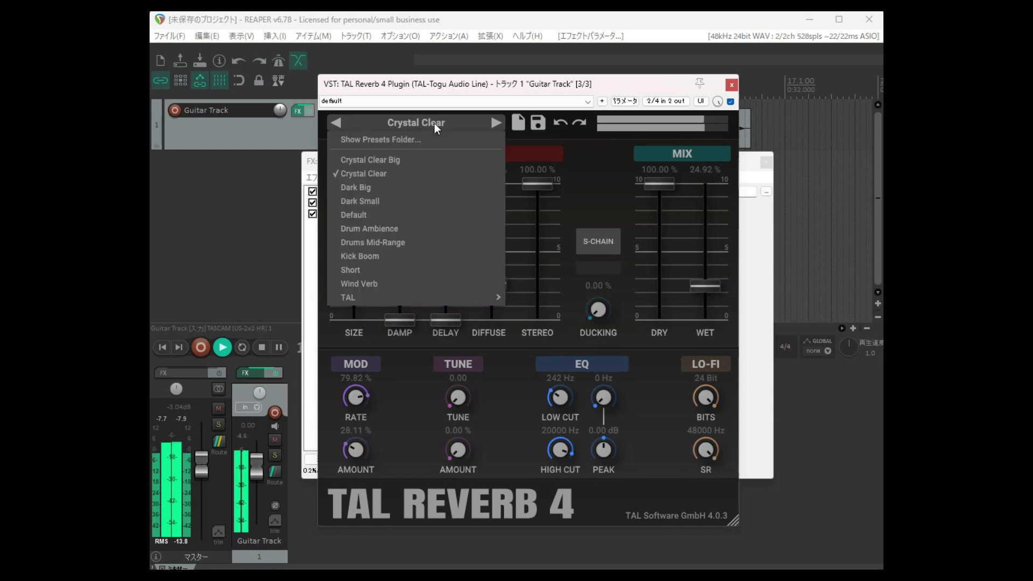
pyautogui.click(441, 271)
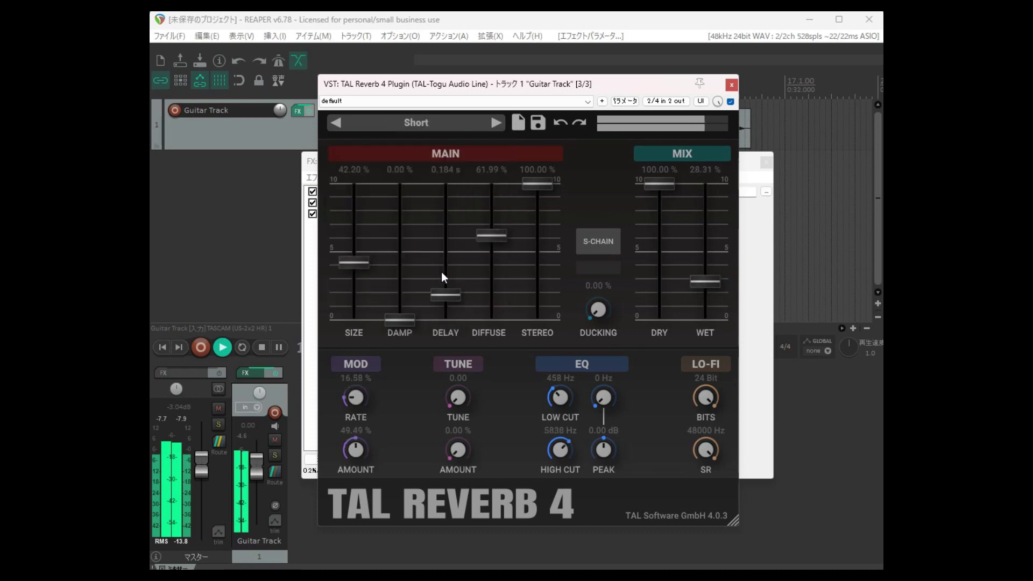
# Browse the TAL Medium reverb presets without changing the preset, stop playback, and close the floating TAL Reverb 4 window
pyautogui.click(455, 120)
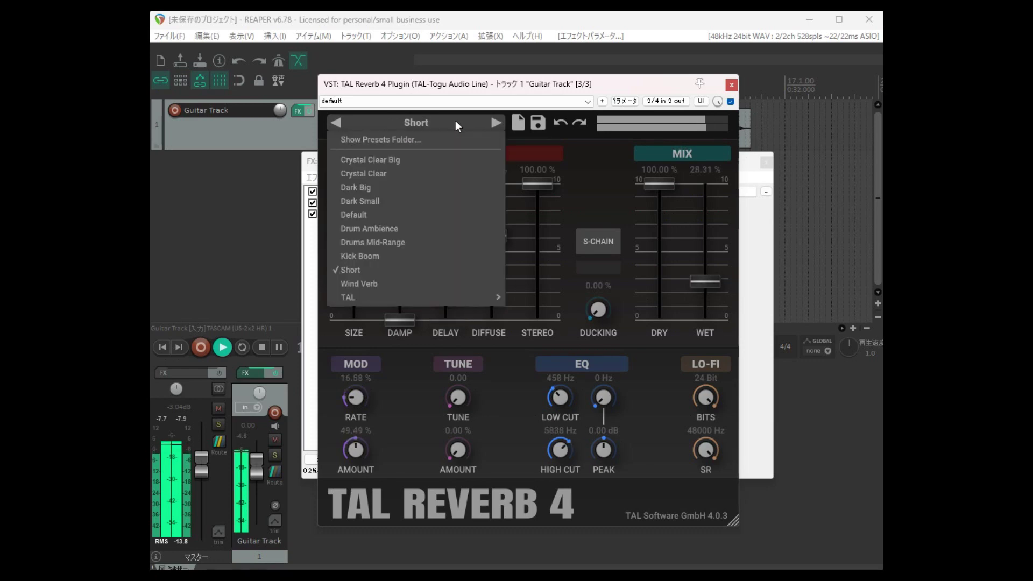
pyautogui.moveTo(463, 298)
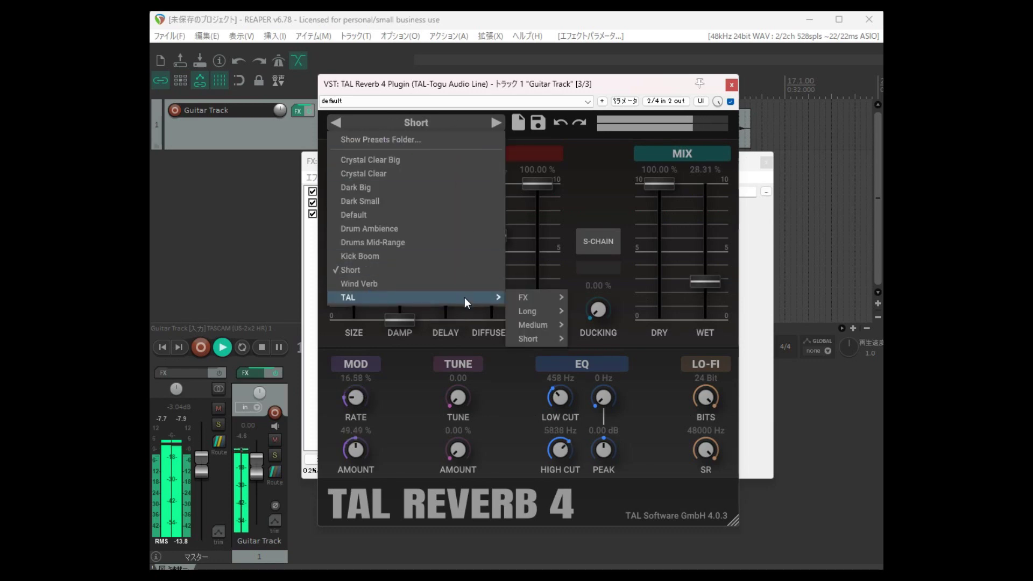
pyautogui.moveTo(543, 321)
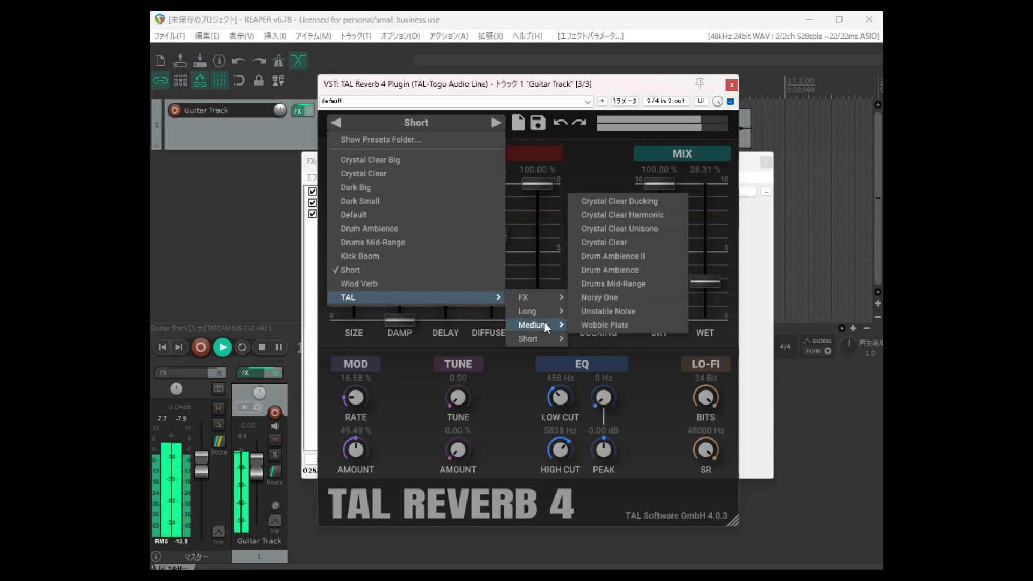
pyautogui.press('space')
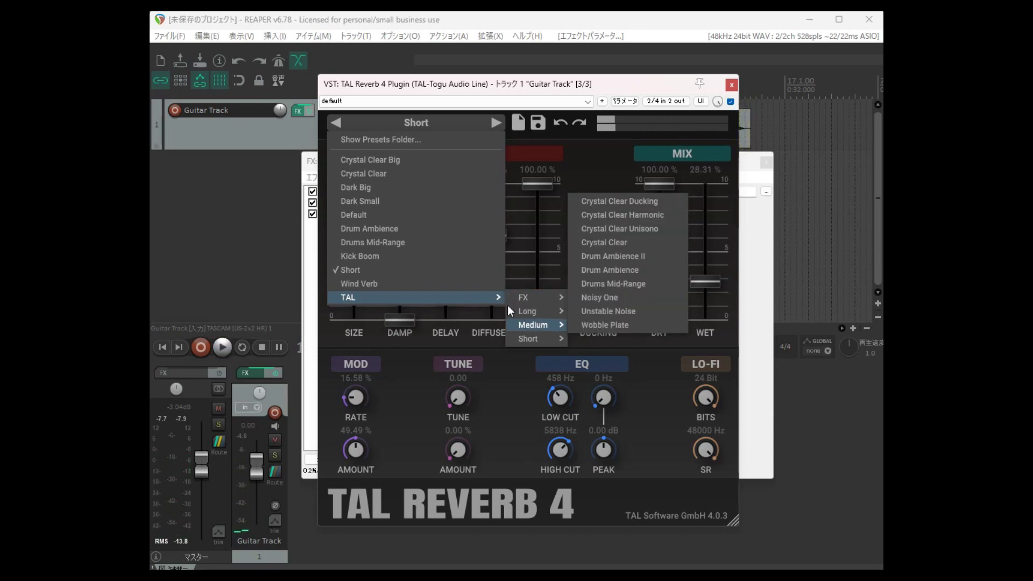
pyautogui.click(730, 86)
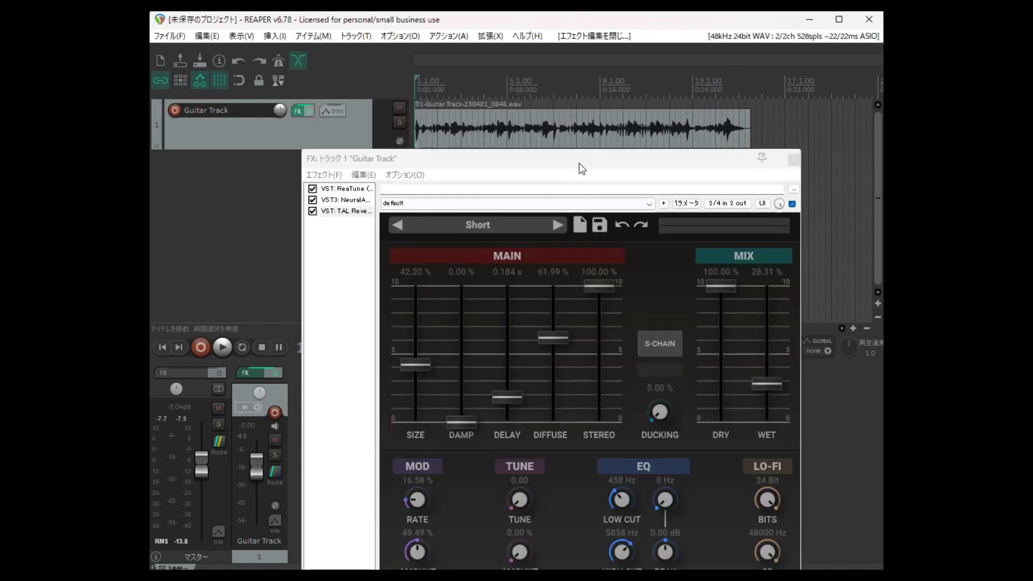
# Review ReaTune, Neural Amp Modeler and TAL Reverb 4 in turn in Guitar Track's effect chain, and close the chain
pyautogui.moveTo(578, 163); pyautogui.dragTo(560, 65)
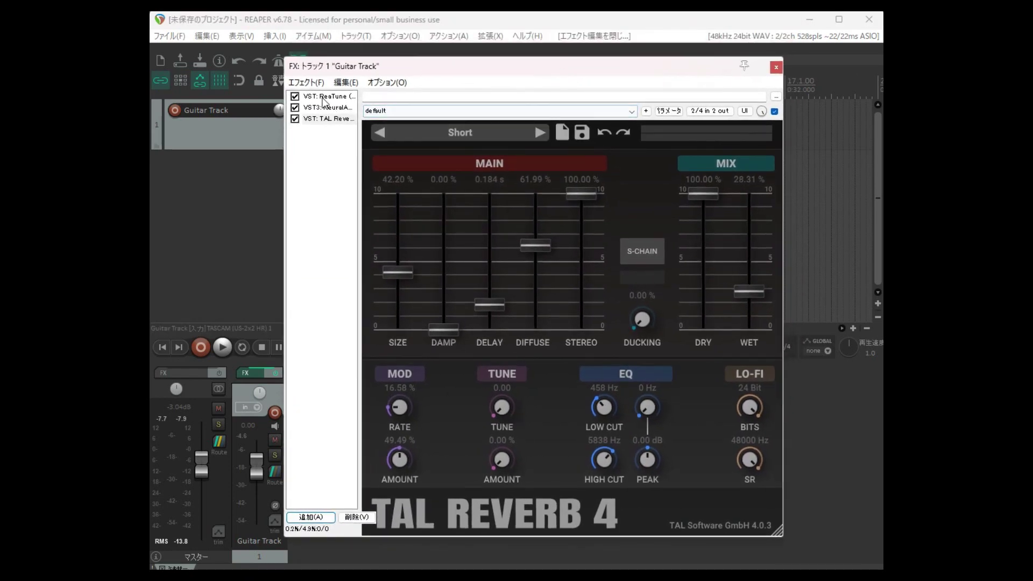
pyautogui.click(327, 97)
pyautogui.click(333, 108)
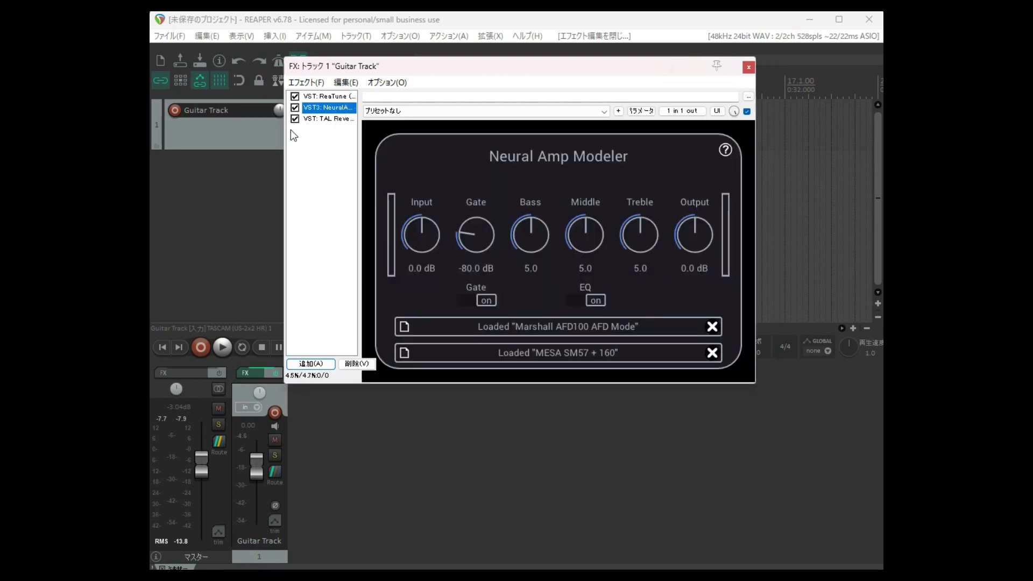
pyautogui.click(325, 119)
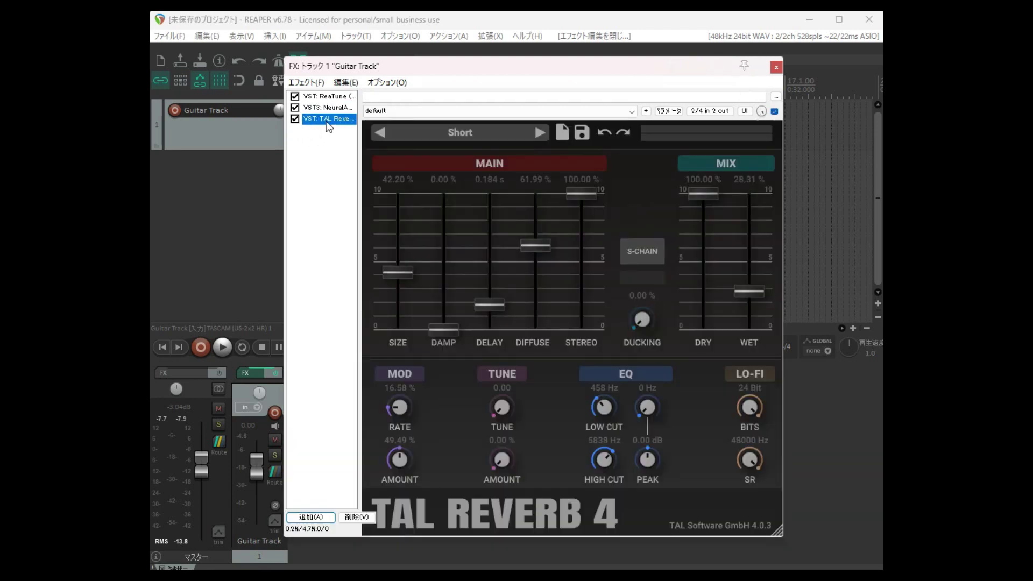
pyautogui.click(777, 66)
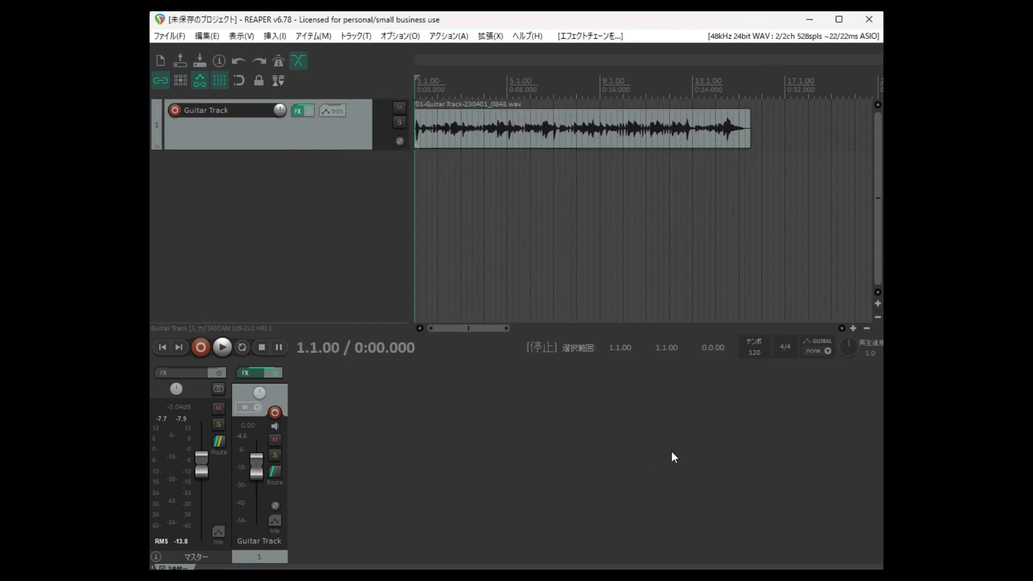